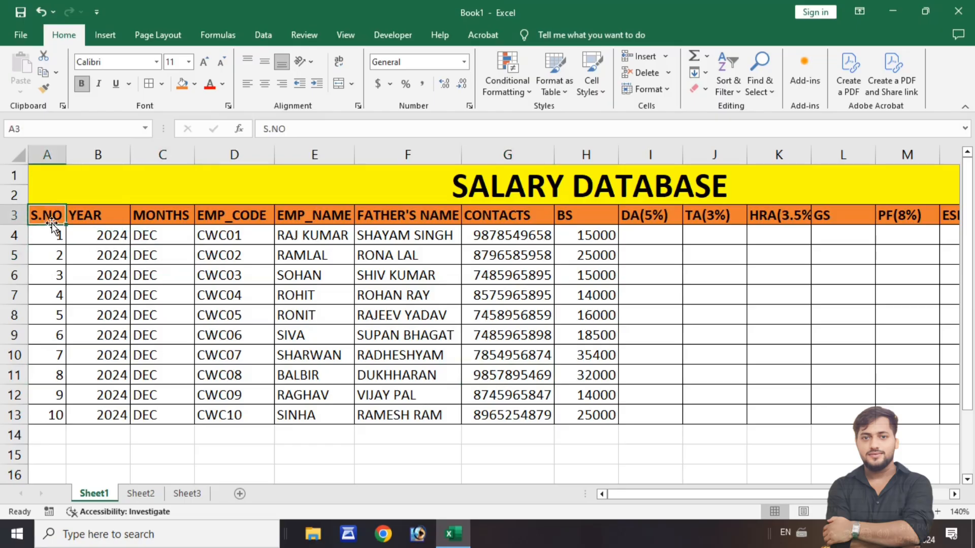
- Review the row 3 headers of the salary table from YEAR through TA(3%)
{"action": "left_click", "coordinate": [90, 218]}
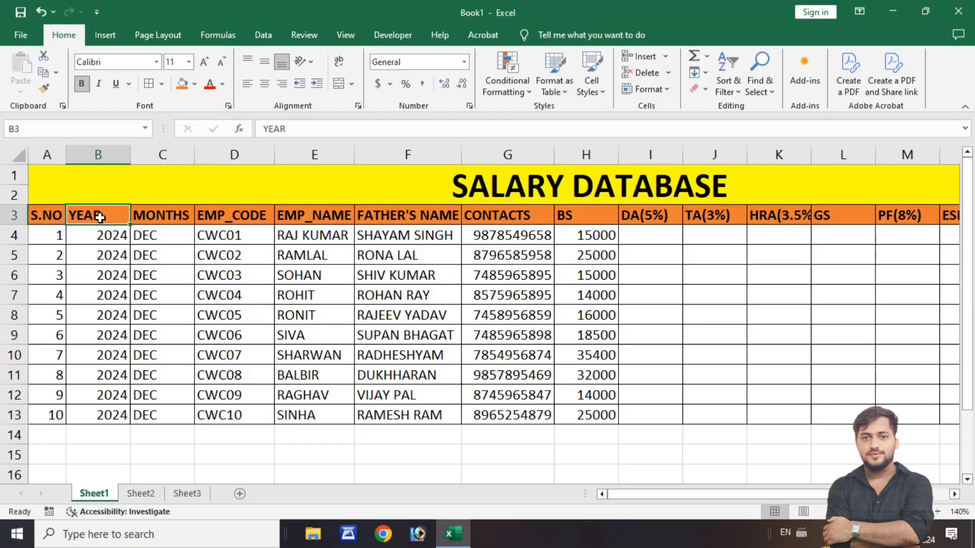
{"action": "left_click", "coordinate": [143, 215]}
{"action": "left_click", "coordinate": [210, 217]}
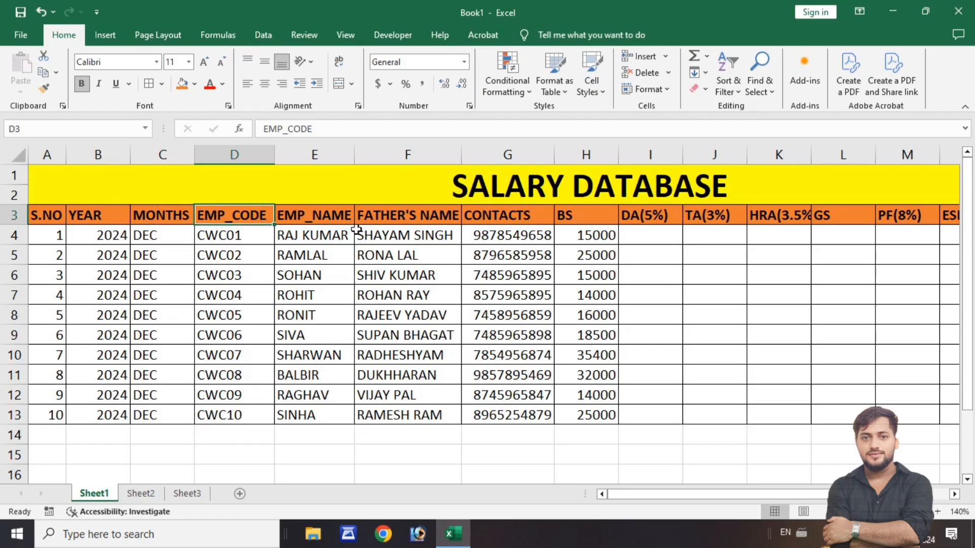
{"action": "left_click", "coordinate": [334, 222]}
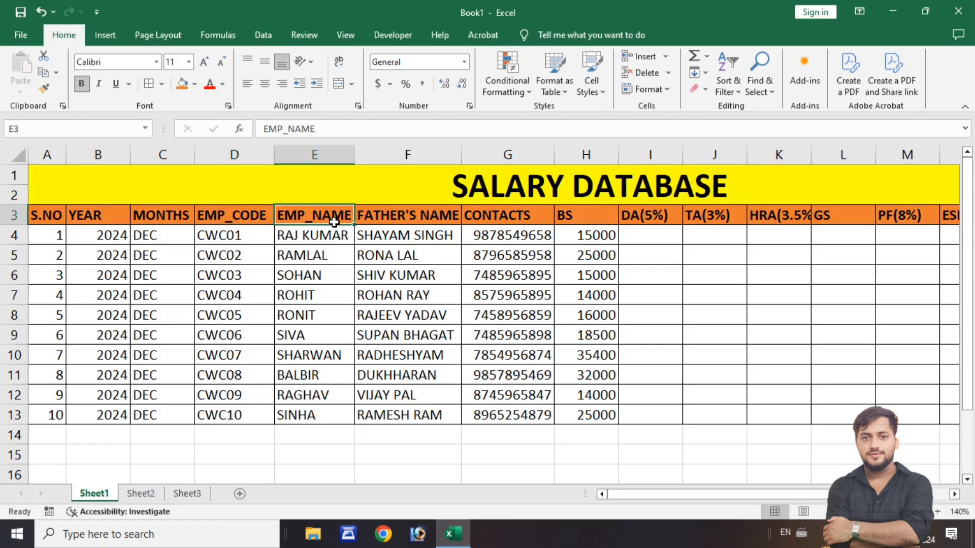
{"action": "left_click", "coordinate": [378, 217]}
{"action": "left_click", "coordinate": [489, 219]}
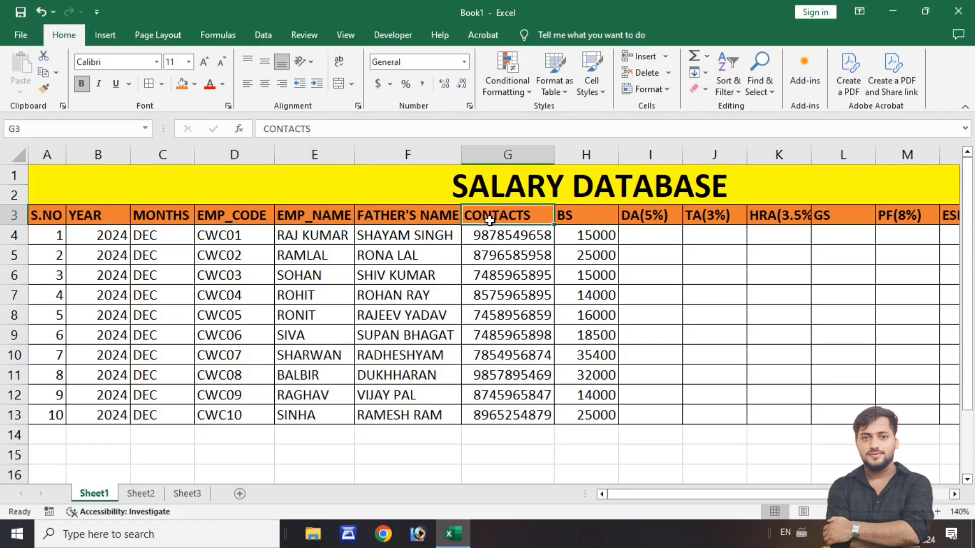
{"action": "left_click", "coordinate": [595, 218]}
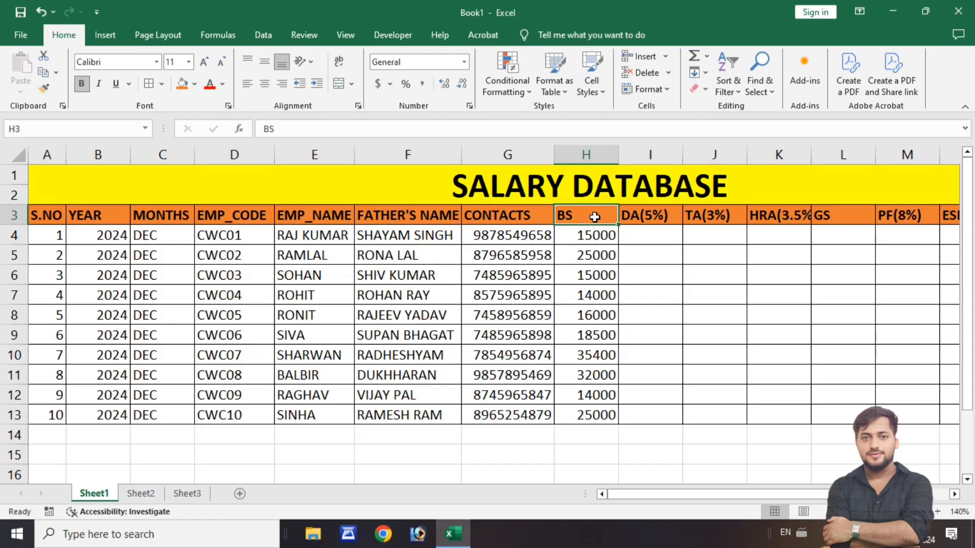
{"action": "key", "text": "Right"}
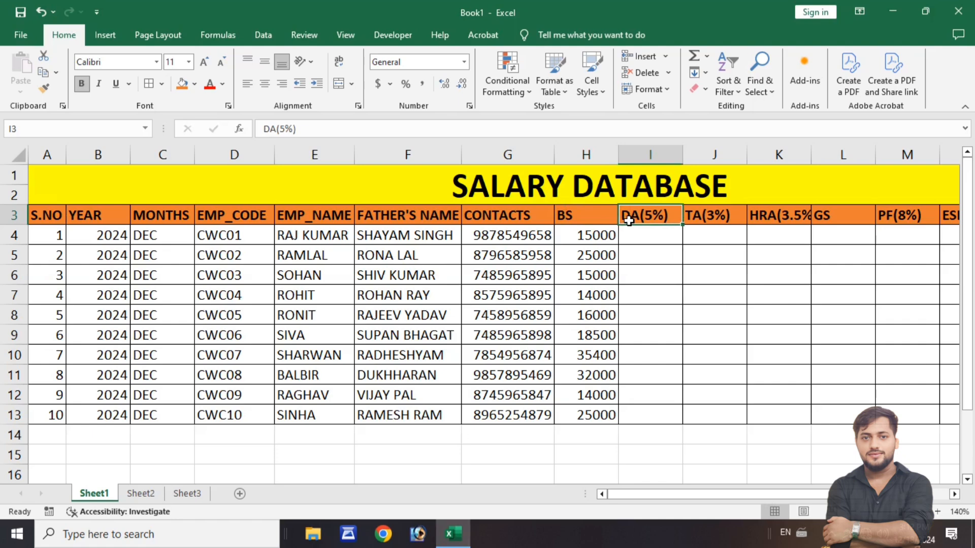
{"action": "key", "text": "Right"}
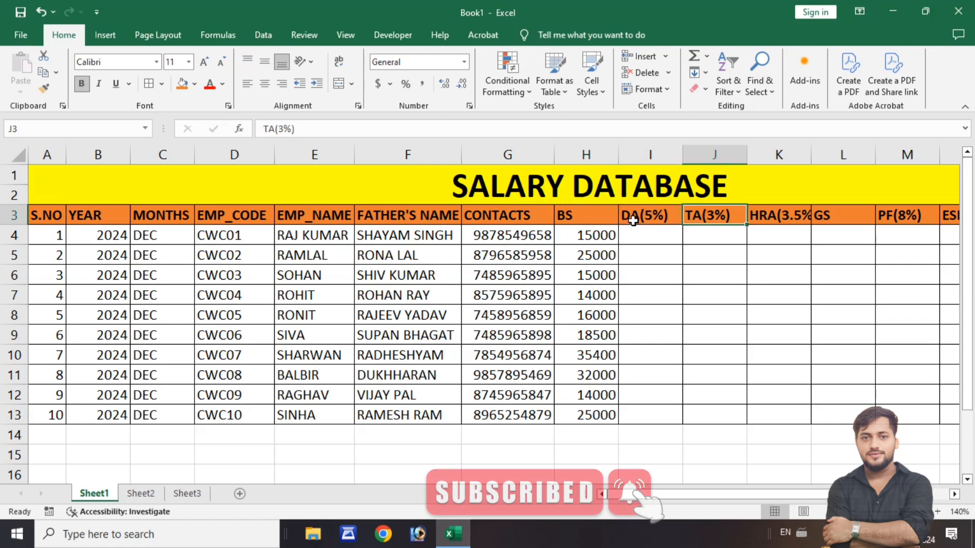
- Autofit the width of column K to its HRA(3.5%) header
{"action": "key", "text": "Right"}
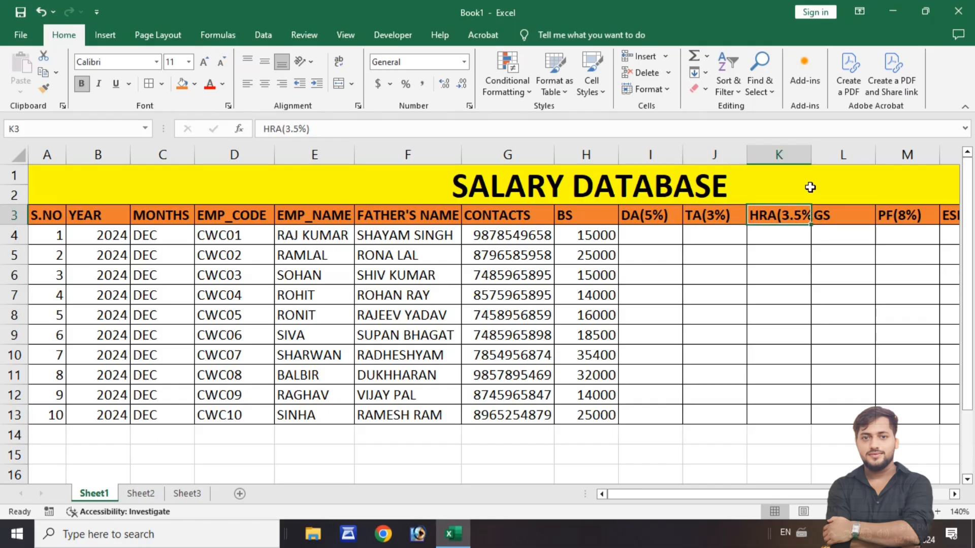
{"action": "double_click", "coordinate": [811, 153]}
- Review the remaining row 3 headers: GS, PF(8%), ESI(3%), DED and NET SALARY
{"action": "left_click", "coordinate": [830, 220]}
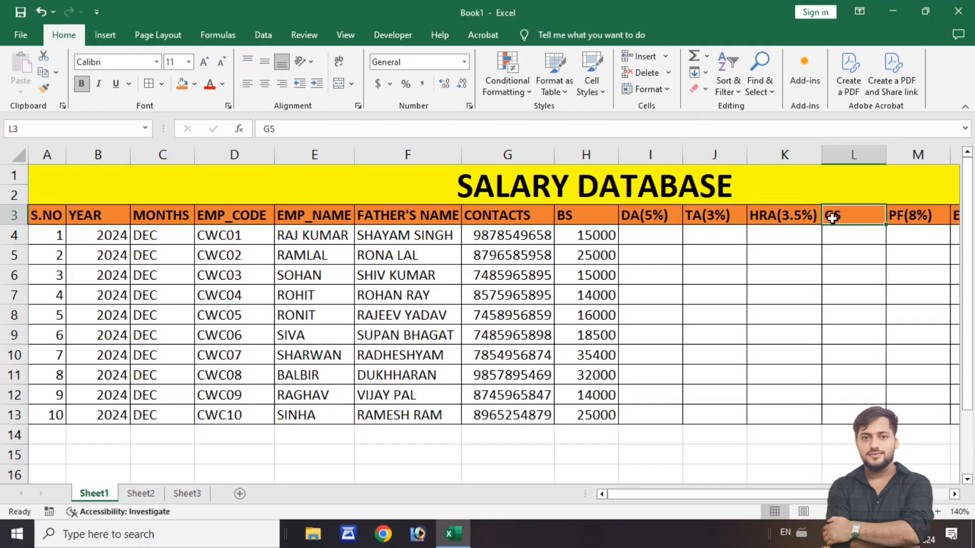
{"action": "key", "text": "Right"}
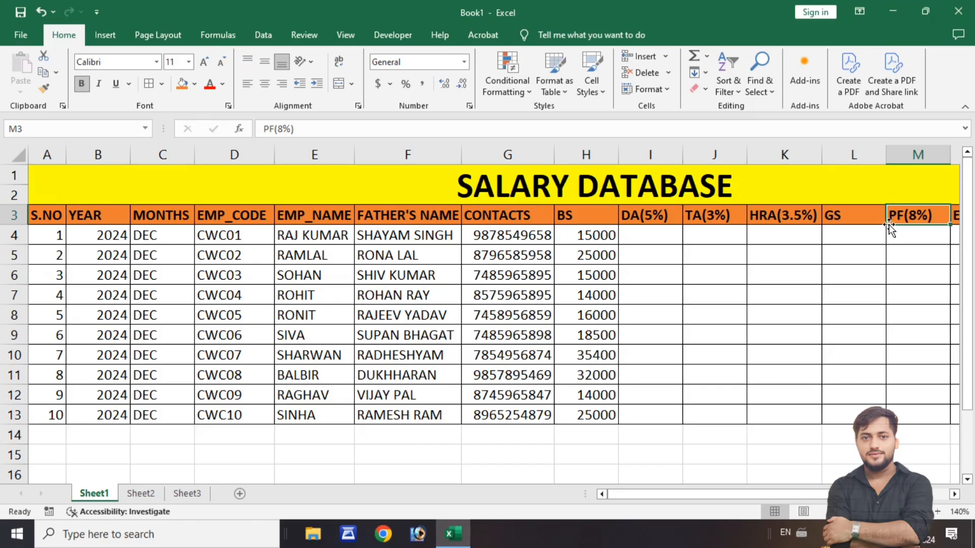
{"action": "left_click_drag", "start_coordinate": [849, 495], "coordinate": [914, 502]}
{"action": "left_click", "coordinate": [813, 218]}
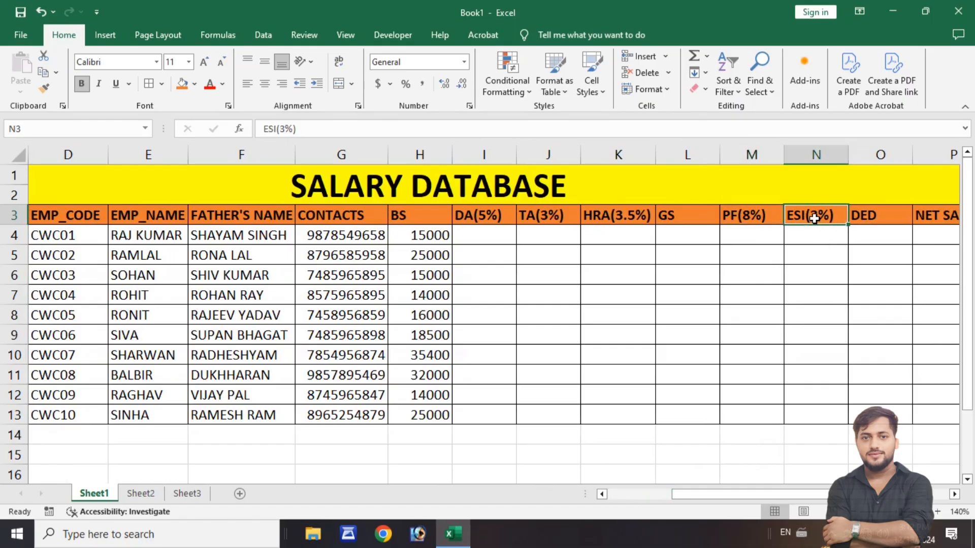
{"action": "left_click", "coordinate": [864, 224]}
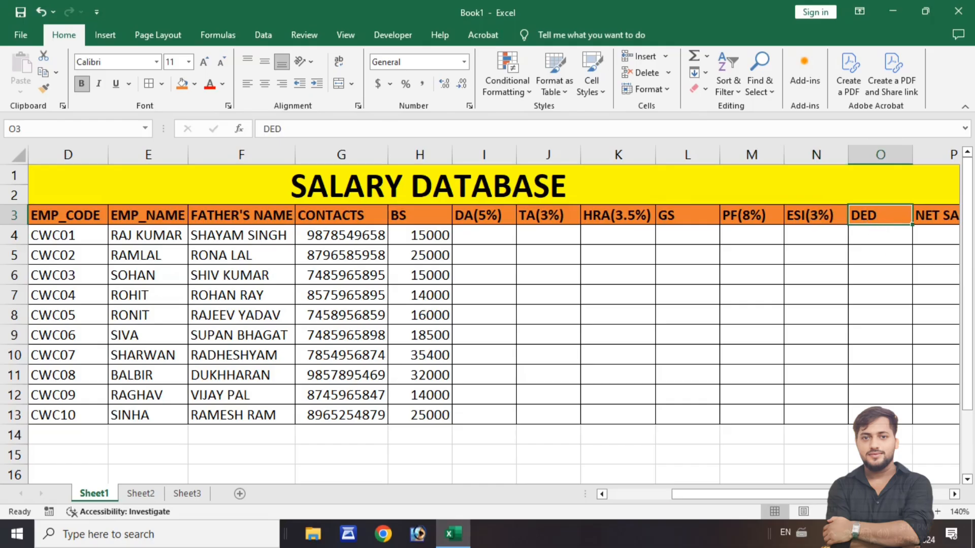
{"action": "left_click_drag", "start_coordinate": [752, 494], "coordinate": [773, 494]}
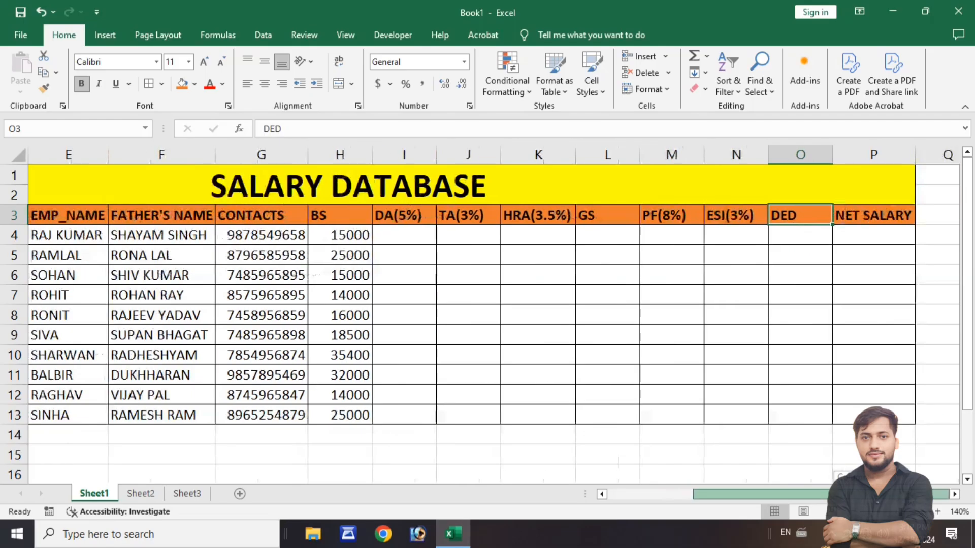
{"action": "left_click", "coordinate": [866, 213]}
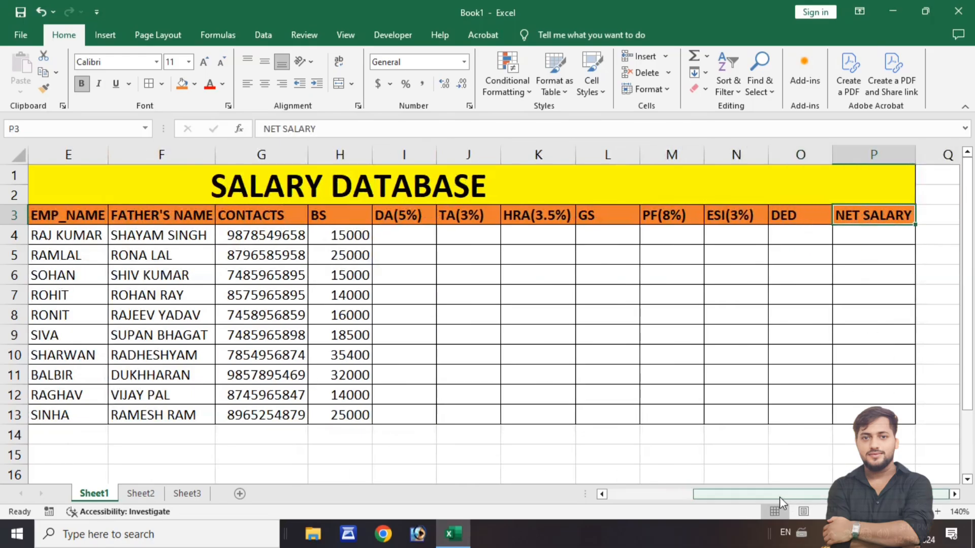
- Examine the basic salary values of the first employees in the BS column
{"action": "left_click_drag", "start_coordinate": [779, 497], "coordinate": [703, 510]}
{"action": "left_click", "coordinate": [591, 236]}
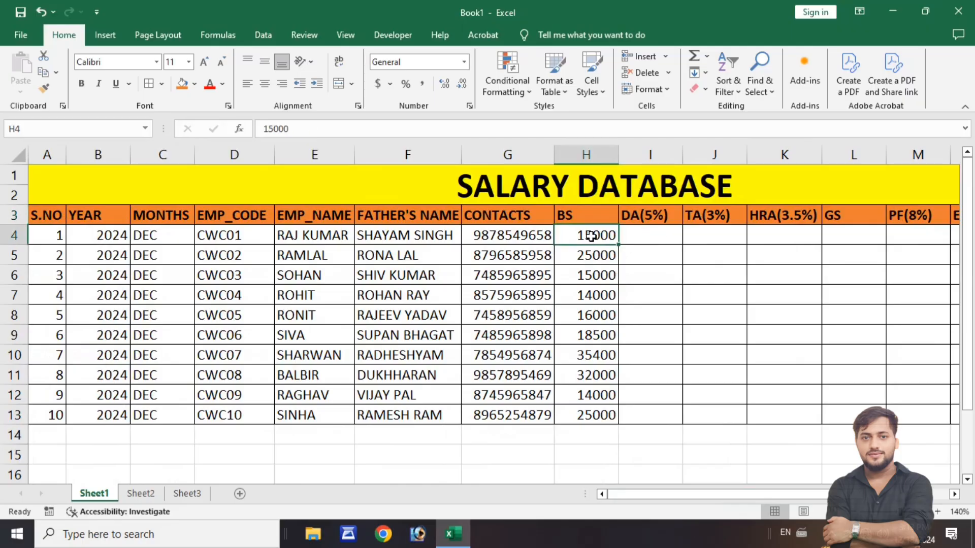
{"action": "left_click", "coordinate": [598, 260]}
{"action": "left_click", "coordinate": [601, 292]}
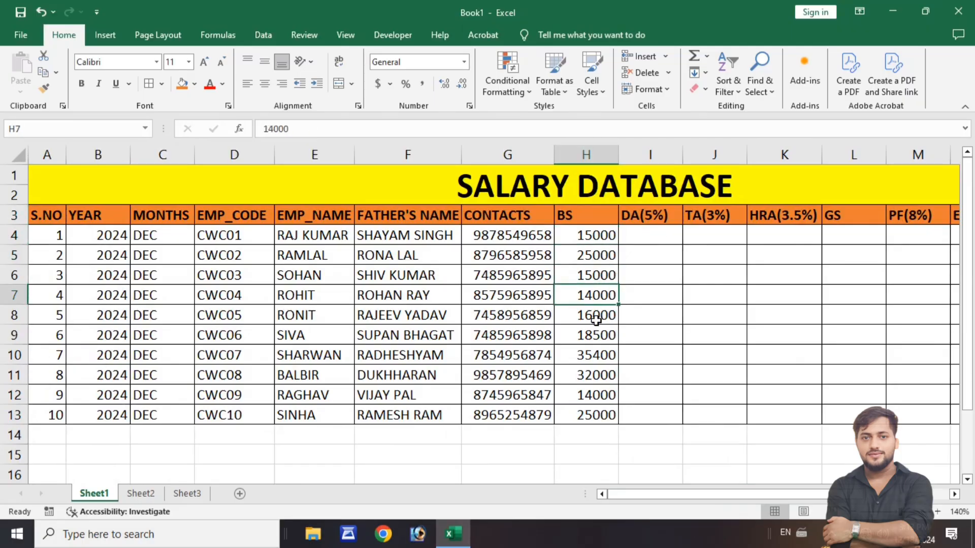
{"action": "left_click", "coordinate": [599, 261]}
{"action": "left_click", "coordinate": [596, 236]}
- Compare the first employee's basic salary in H4 with the DA(5%), TA(3%) and HRA(3.5%) cells in row 4
{"action": "left_click", "coordinate": [651, 234]}
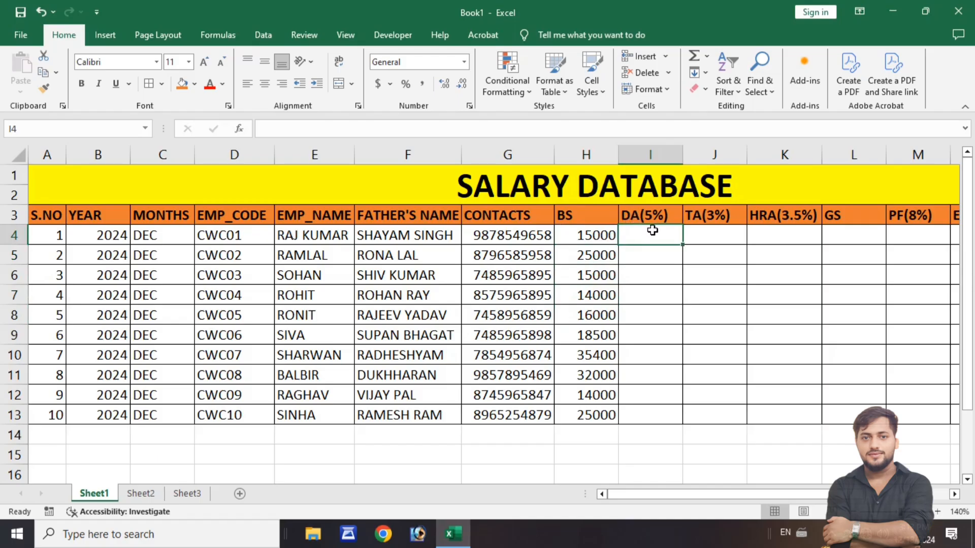
{"action": "left_click", "coordinate": [591, 236]}
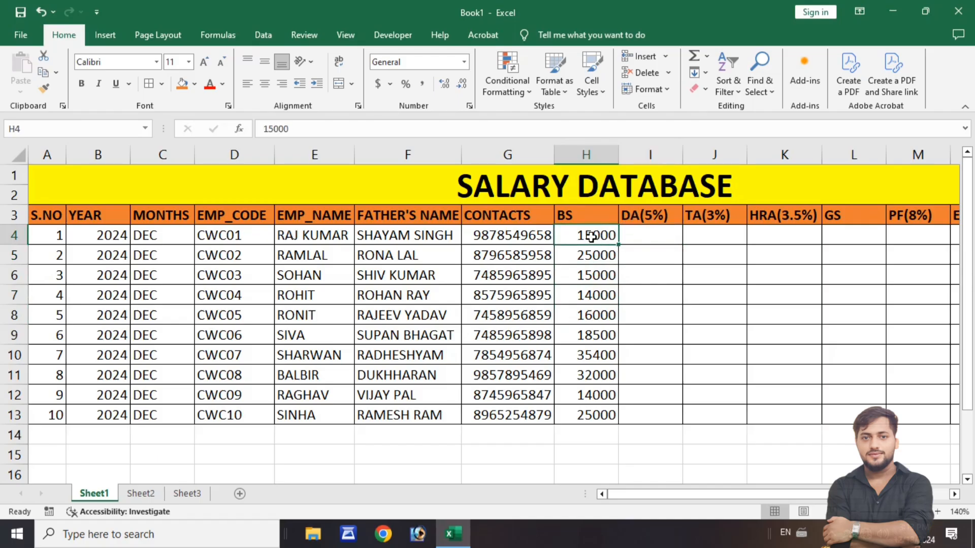
{"action": "left_click", "coordinate": [655, 217]}
{"action": "left_click", "coordinate": [653, 240]}
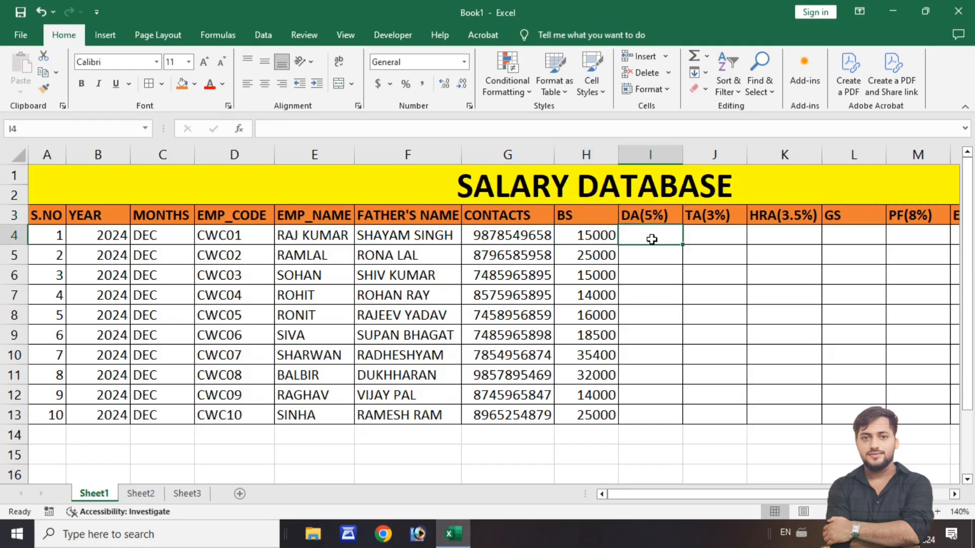
{"action": "left_click", "coordinate": [701, 234]}
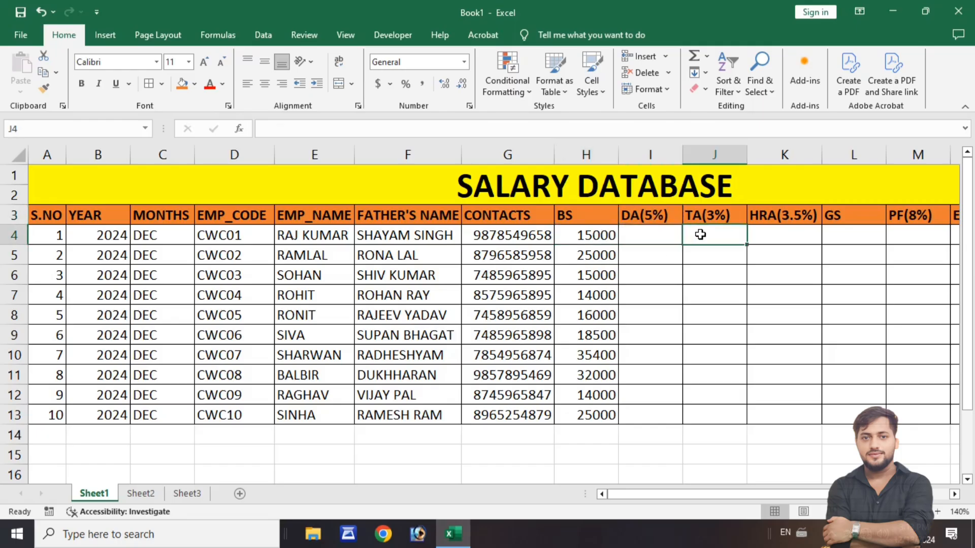
{"action": "left_click", "coordinate": [591, 238]}
{"action": "left_click", "coordinate": [706, 237]}
{"action": "left_click", "coordinate": [597, 240]}
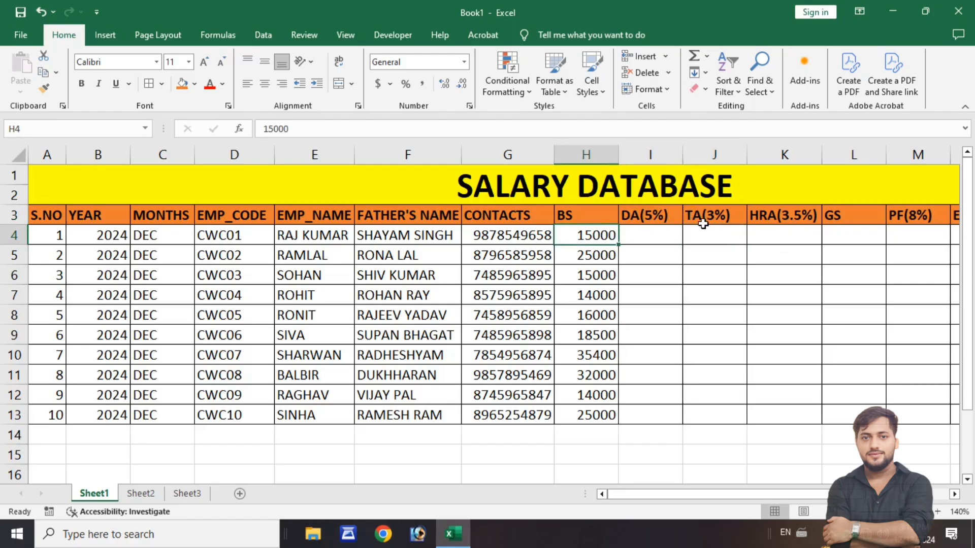
{"action": "left_click", "coordinate": [784, 239]}
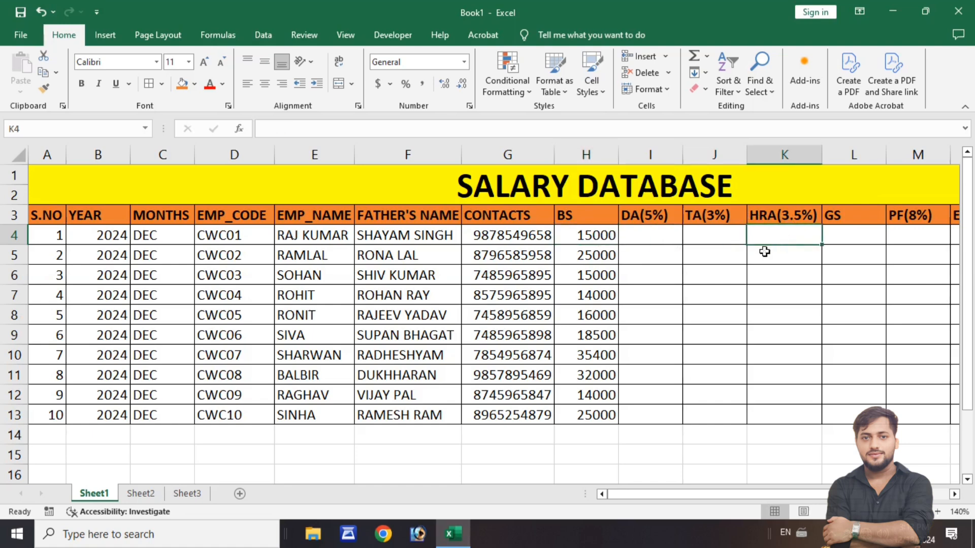
{"action": "left_click_drag", "start_coordinate": [695, 498], "coordinate": [662, 507]}
- Calculate the first employee's DA in cell I4 with the formula =H4*5%
{"action": "left_click", "coordinate": [648, 238]}
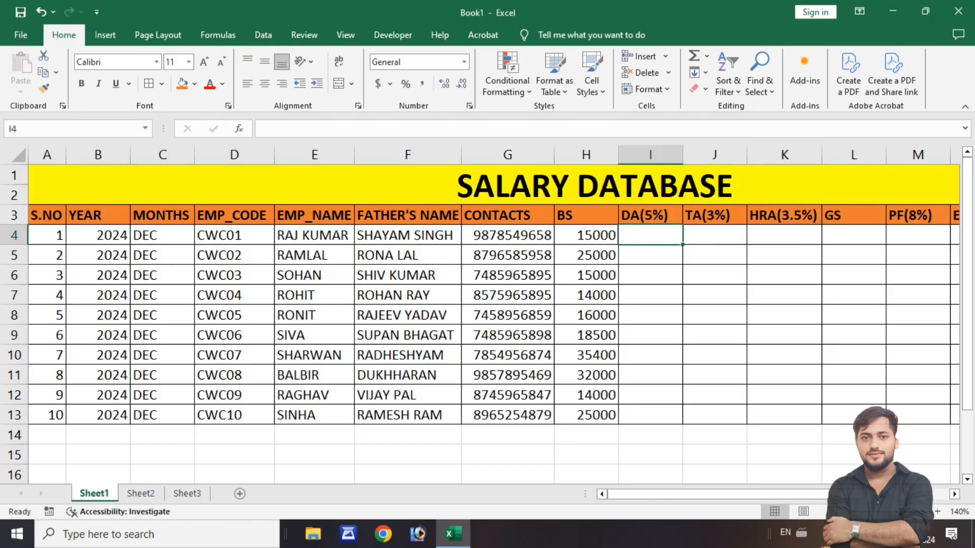
{"action": "left_click", "coordinate": [937, 511]}
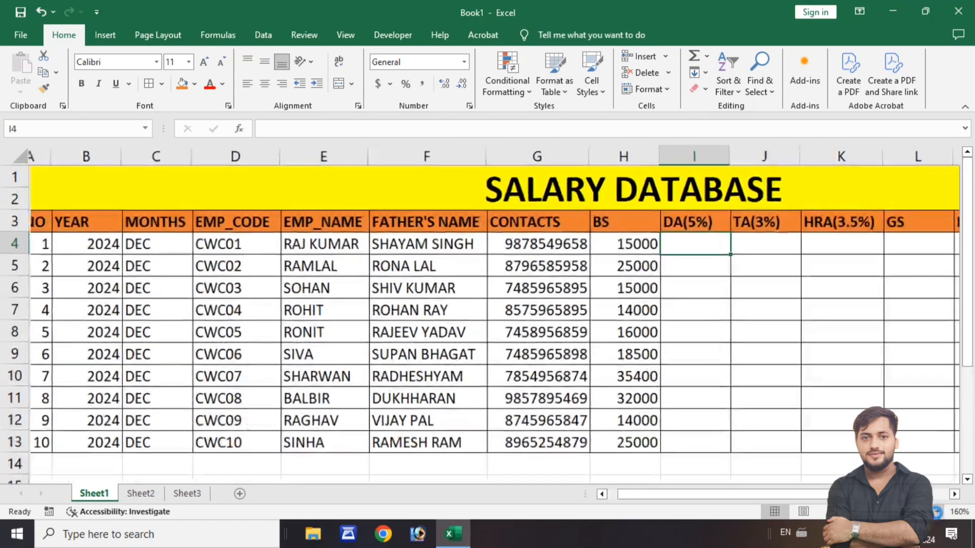
{"action": "left_click", "coordinate": [937, 512]}
{"action": "left_click", "coordinate": [937, 512]}
{"action": "left_click", "coordinate": [937, 512]}
{"action": "left_click_drag", "start_coordinate": [773, 495], "coordinate": [838, 496]}
{"action": "left_click", "coordinate": [954, 494]}
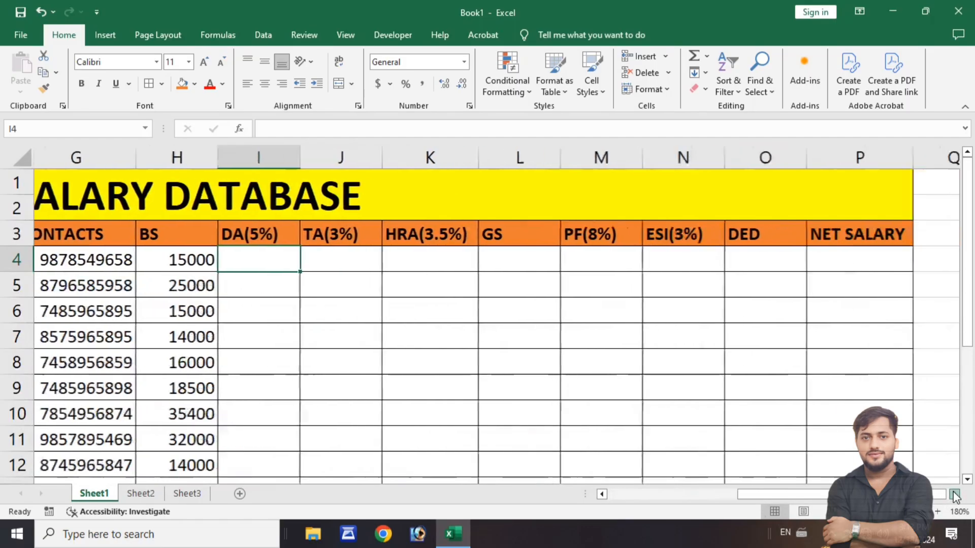
{"action": "left_click", "coordinate": [955, 494]}
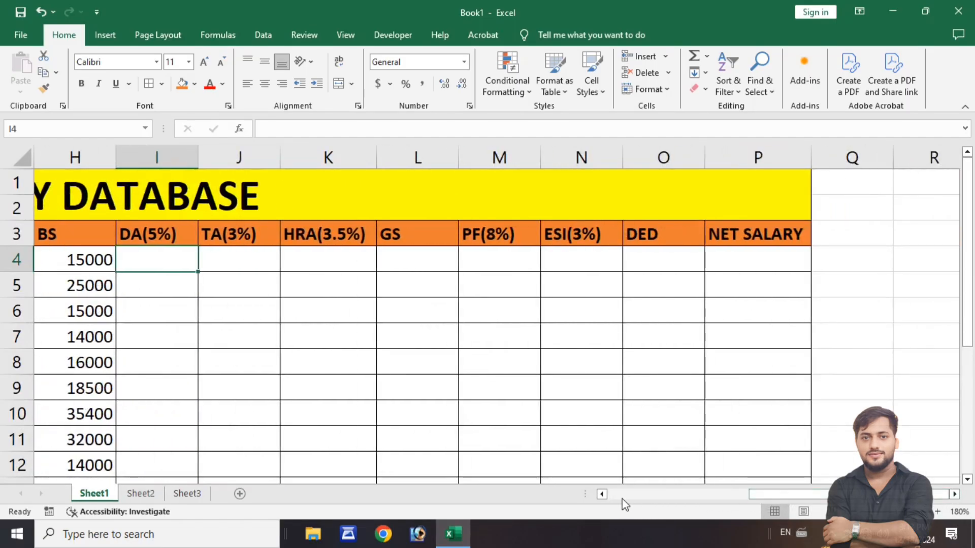
{"action": "left_click", "coordinate": [600, 496]}
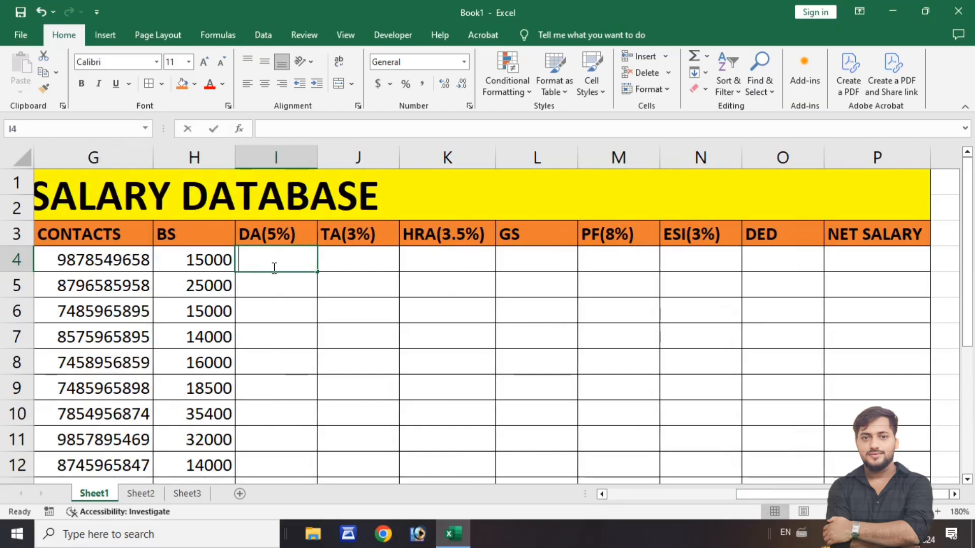
{"action": "type", "text": "="}
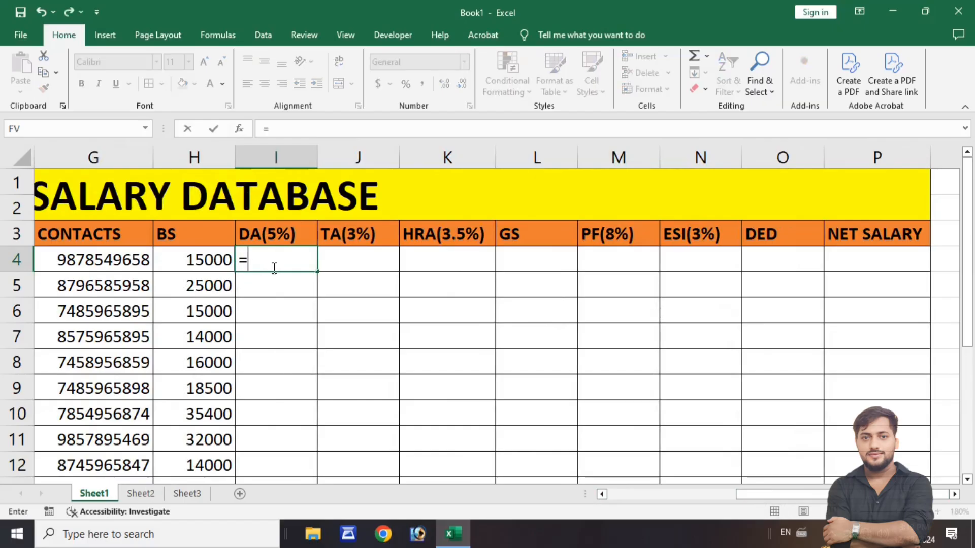
{"action": "left_click", "coordinate": [213, 266]}
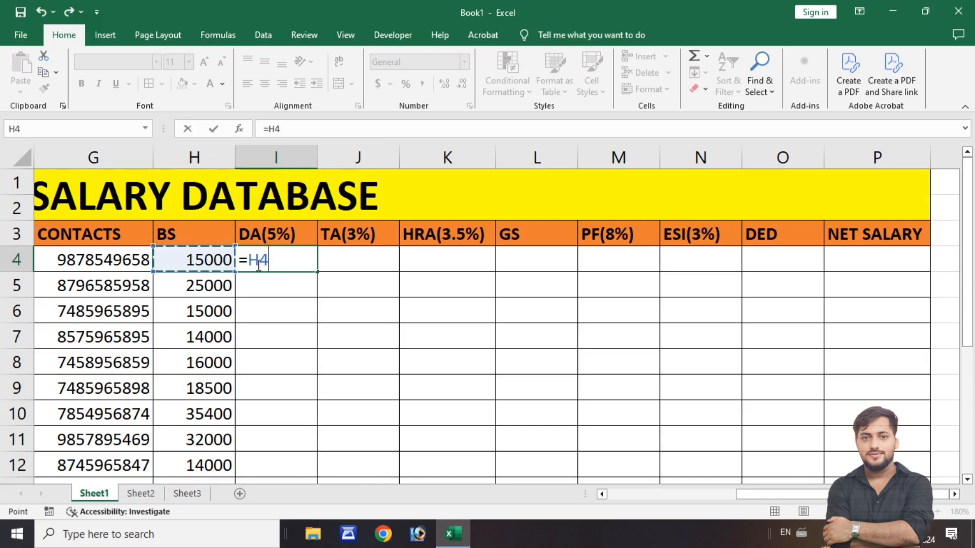
{"action": "type", "text": "*"}
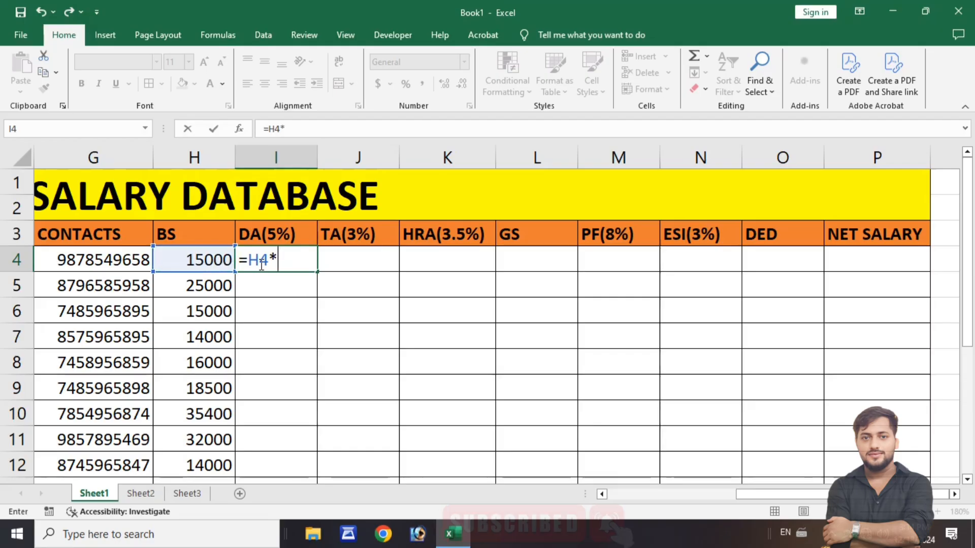
{"action": "type", "text": "5%"}
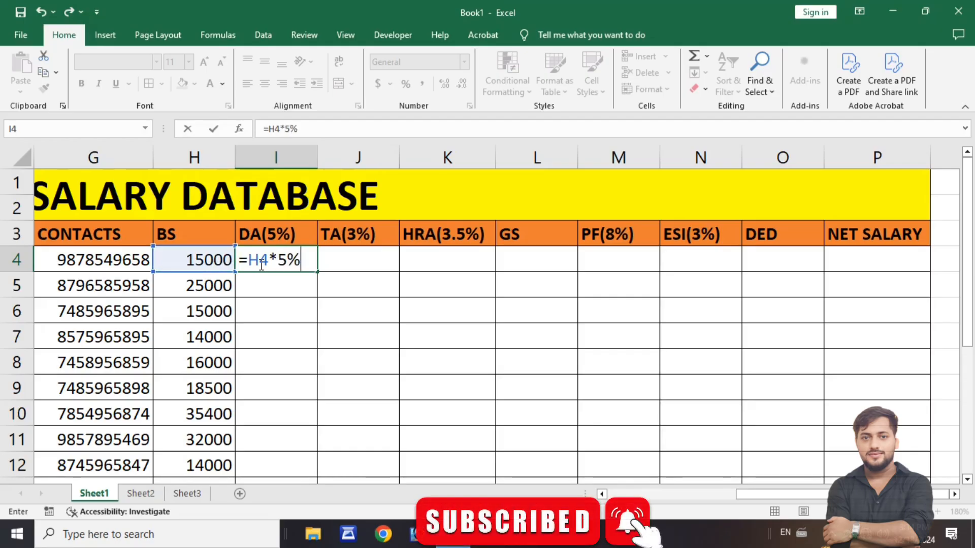
{"action": "key", "text": "Return"}
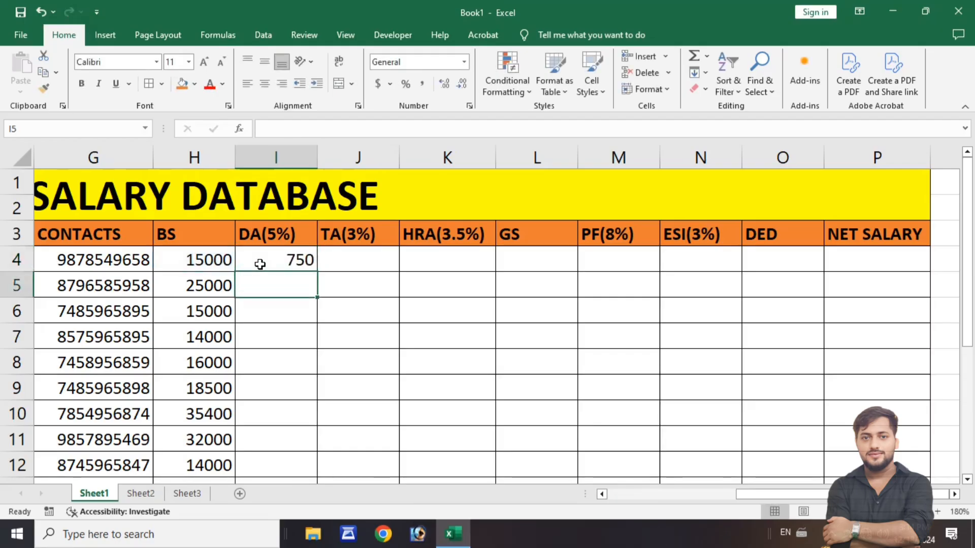
- Calculate the first employee's TA in cell J4 with the formula =H4*3%
{"action": "left_click", "coordinate": [347, 265]}
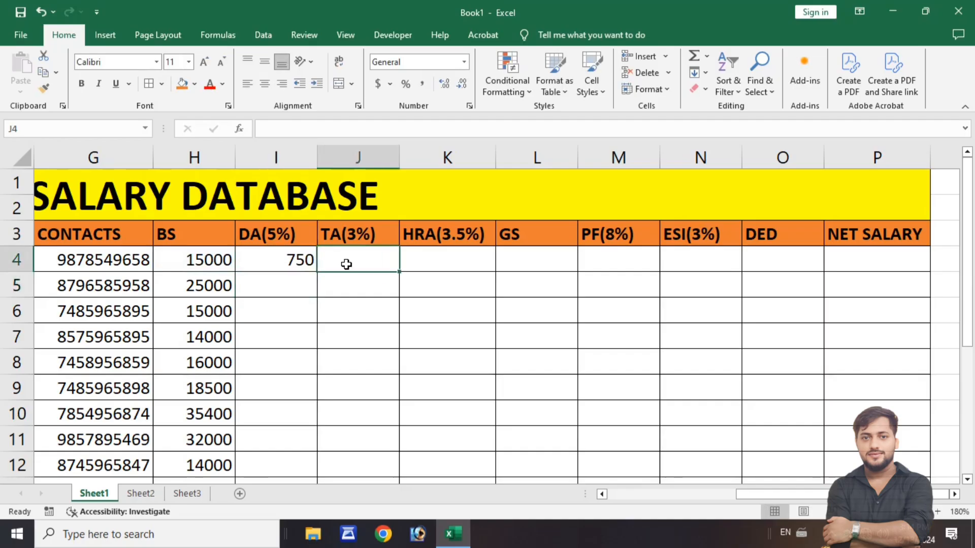
{"action": "type", "text": "="}
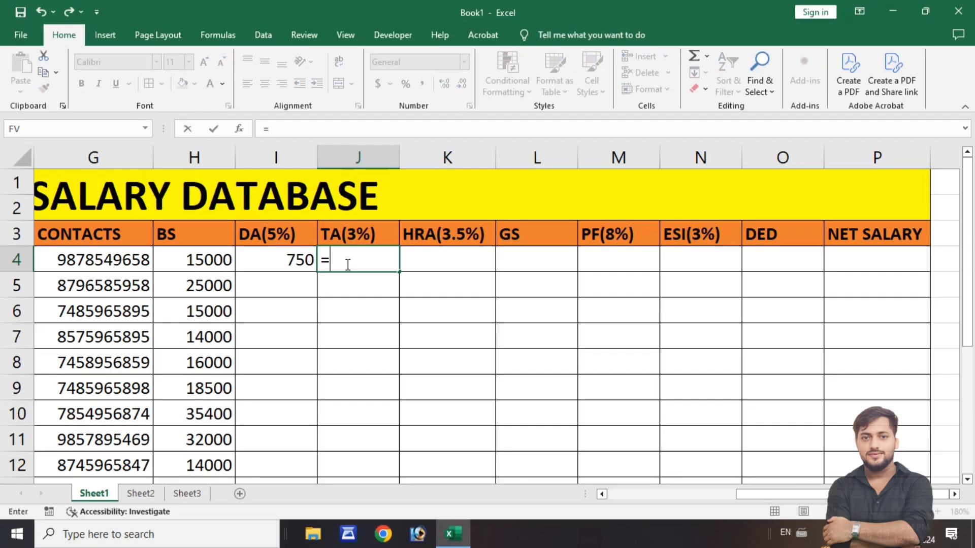
{"action": "key", "text": "Left"}
{"action": "key", "text": "Left"}
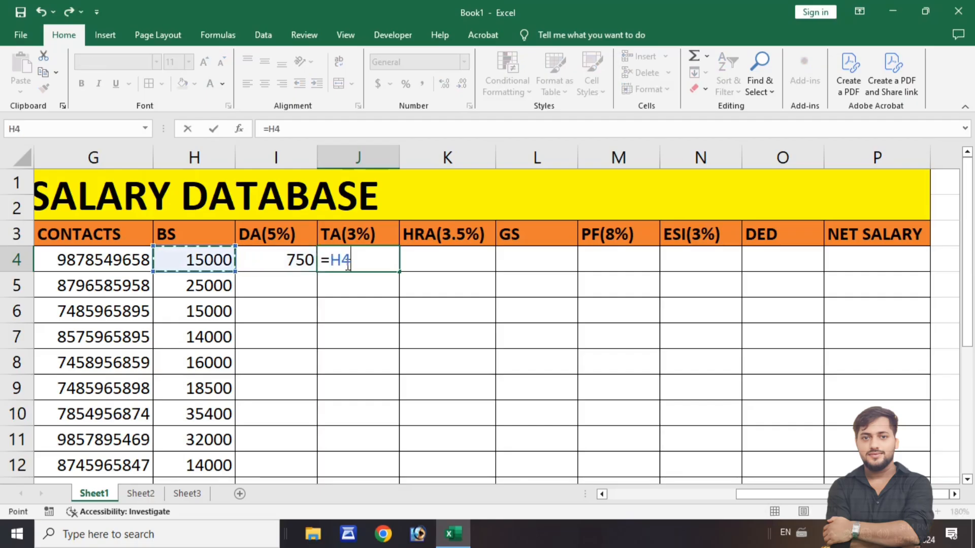
{"action": "type", "text": "*"}
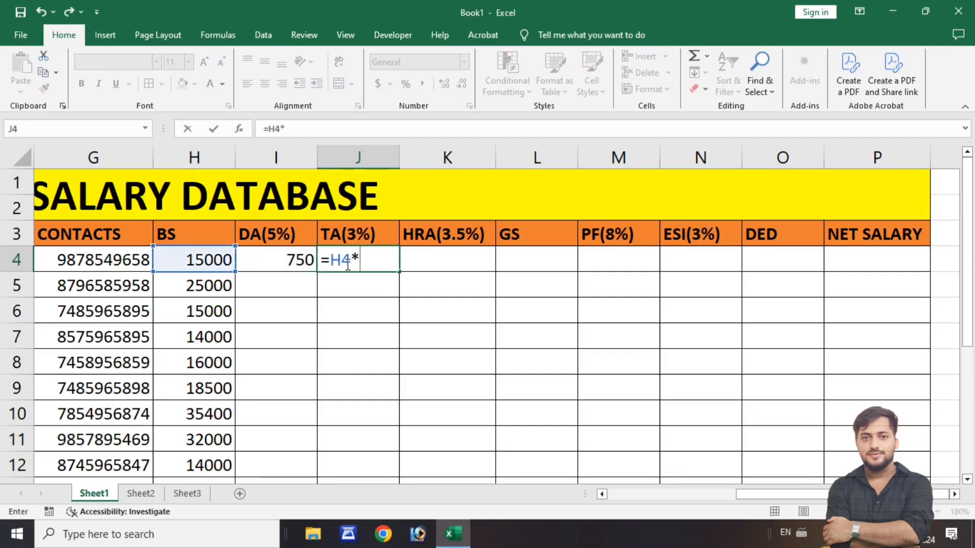
{"action": "type", "text": "3%"}
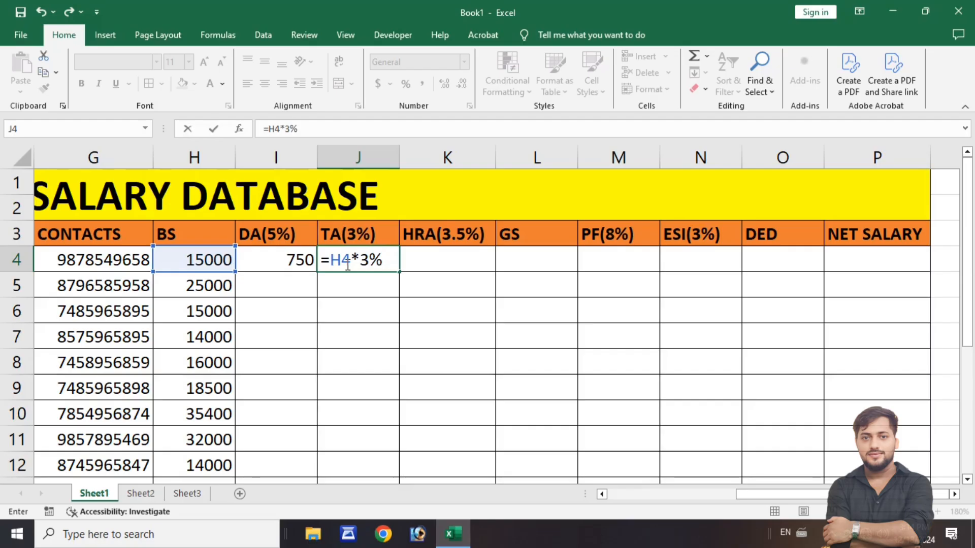
{"action": "key", "text": "Return"}
- Calculate the first employee's HRA in cell K4 with the formula =H4*3.5%
{"action": "key", "text": "Right"}
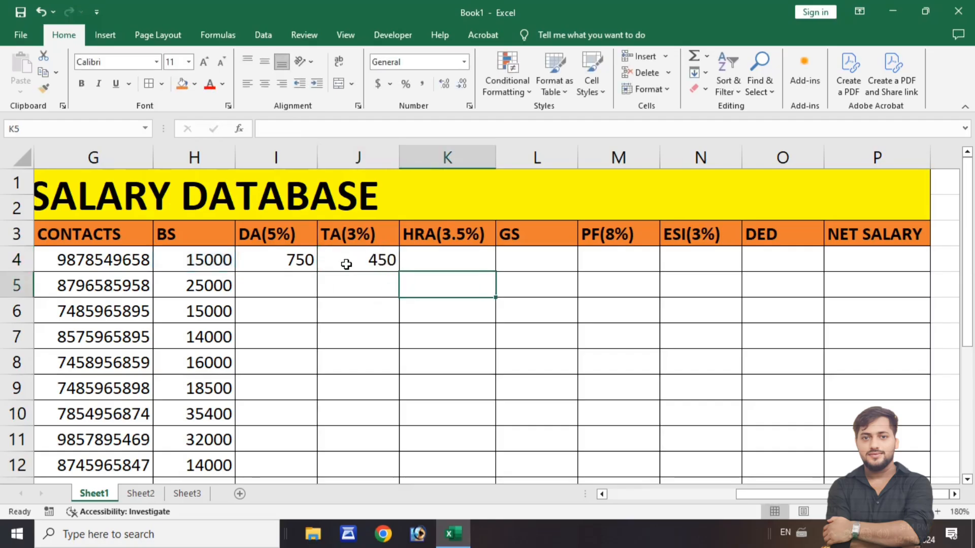
{"action": "key", "text": "Up"}
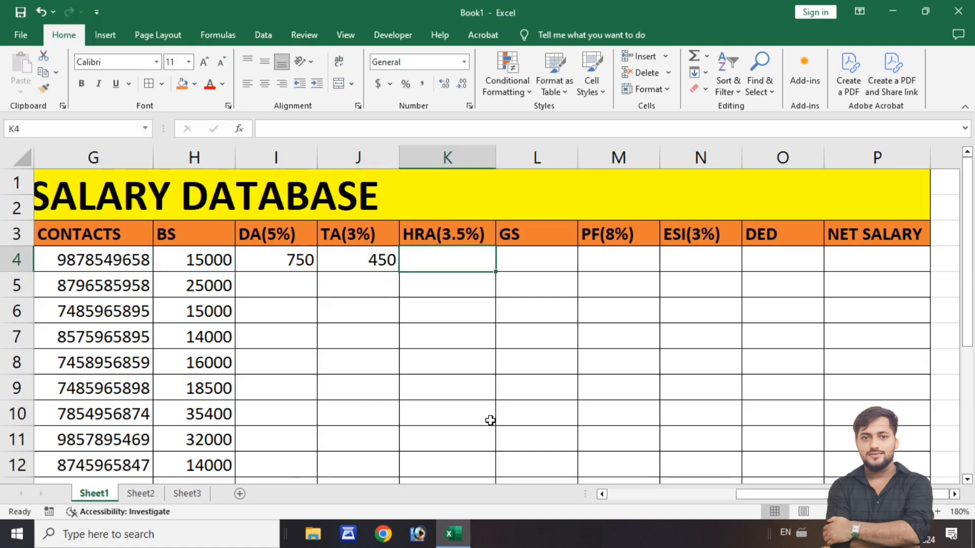
{"action": "type", "text": "="}
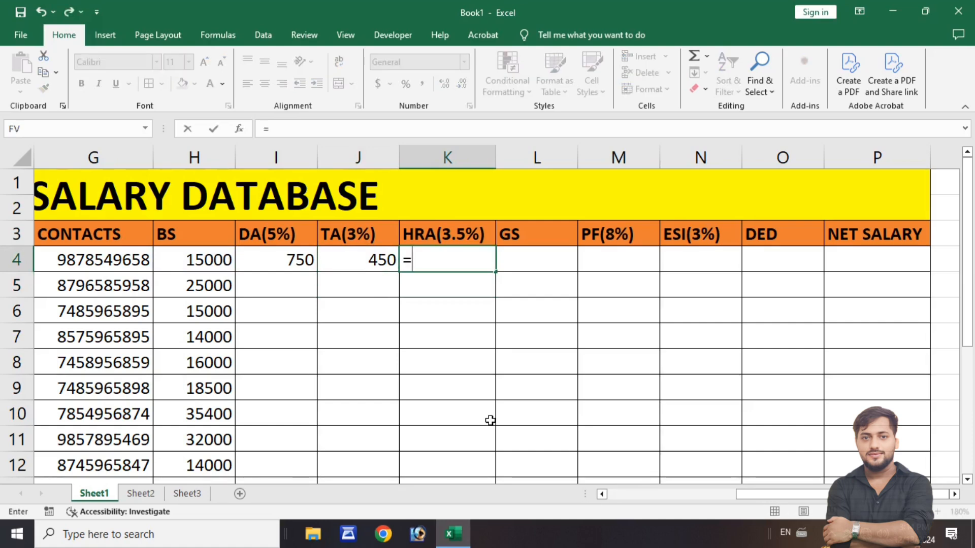
{"action": "key", "text": "Left"}
{"action": "key", "text": "Left"}
{"action": "key", "text": "Left"}
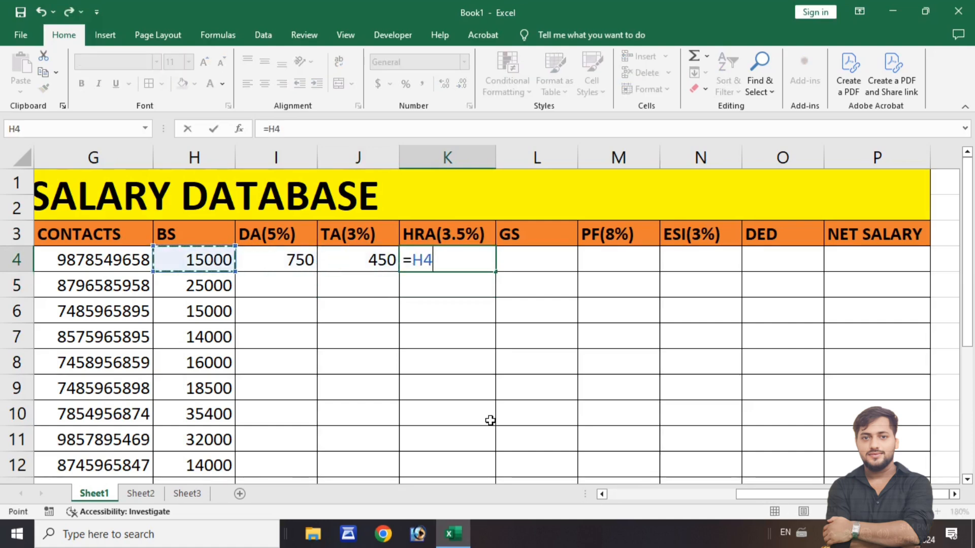
{"action": "type", "text": "*"}
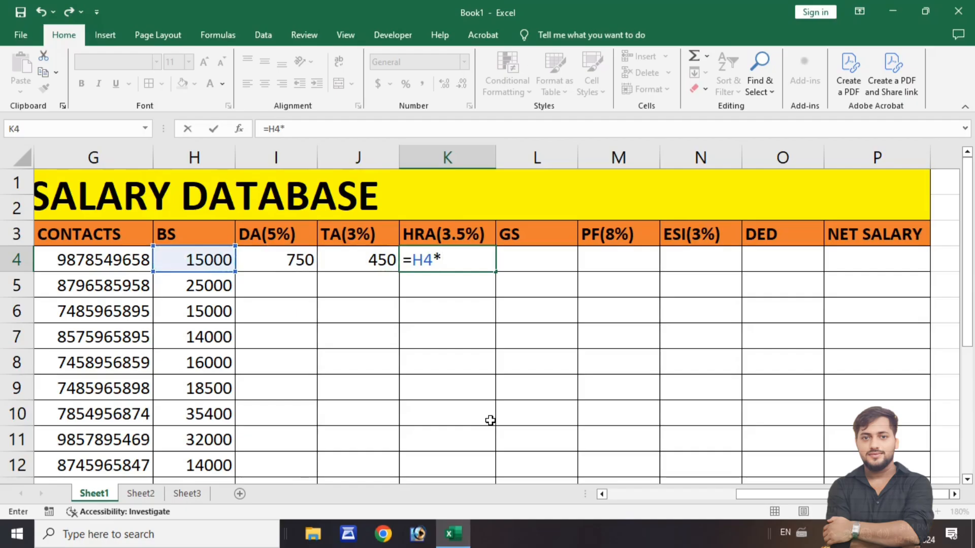
{"action": "type", "text": "3.5%"}
{"action": "key", "text": "Return"}
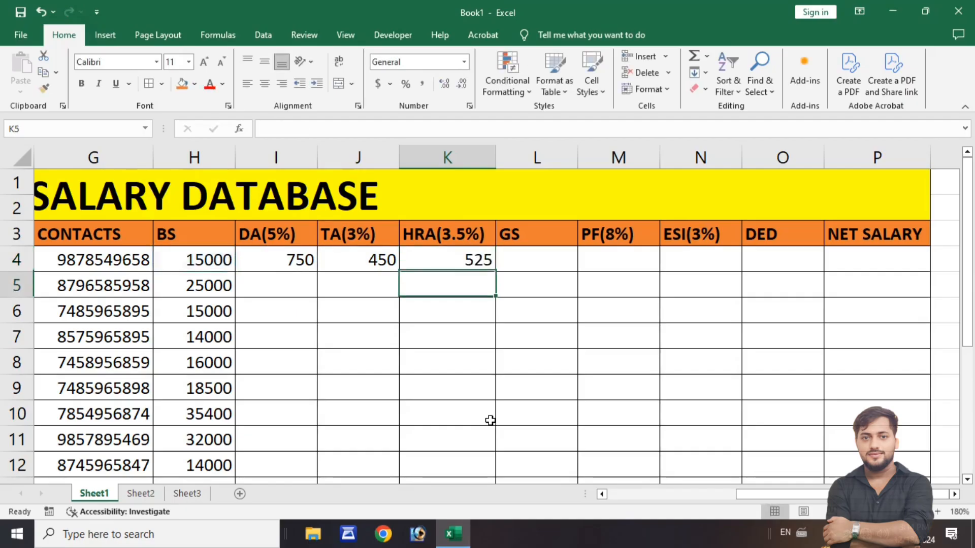
- Review the first employee's basic salary and allowance cells in row 4 that make up the gross salary
{"action": "key", "text": "Up"}
{"action": "key", "text": "Right"}
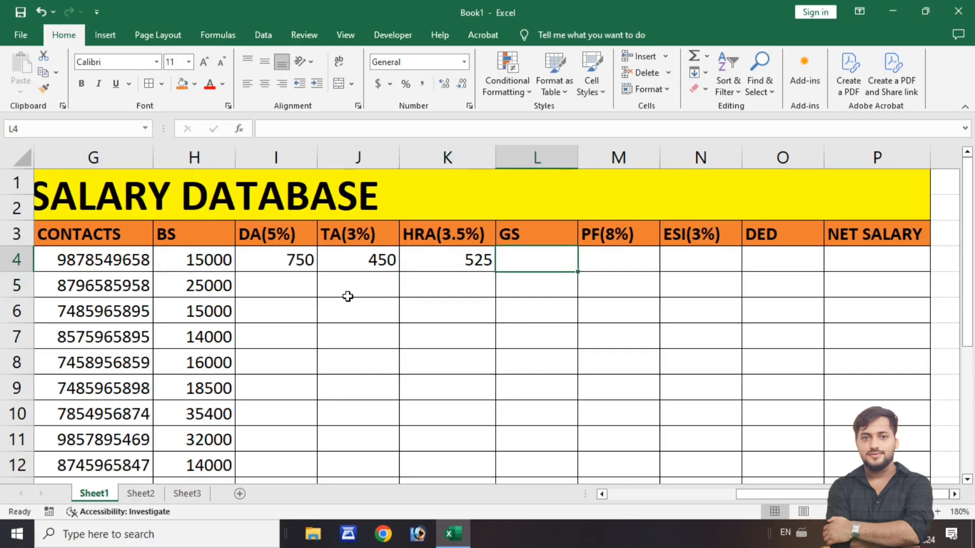
{"action": "left_click", "coordinate": [203, 259]}
{"action": "key", "text": "Right"}
{"action": "key", "text": "Right"}
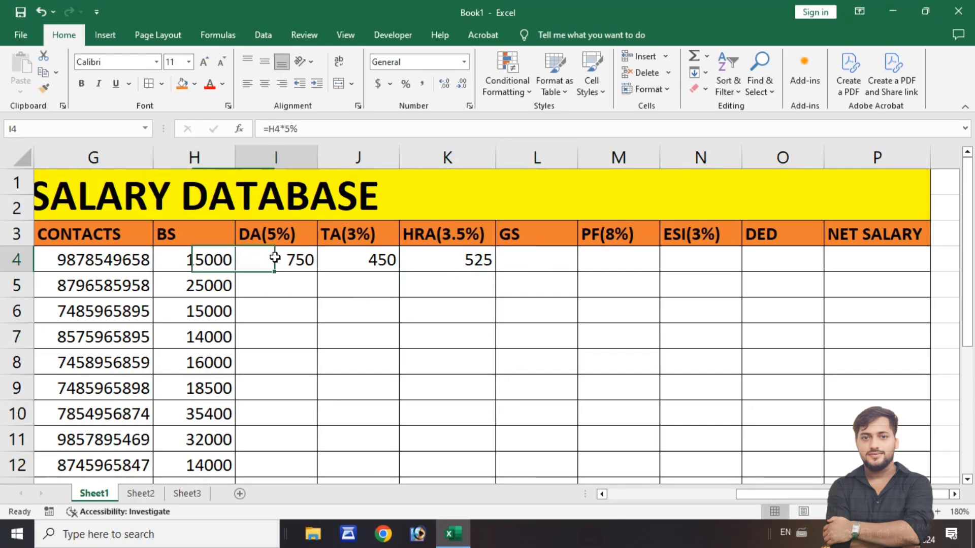
{"action": "left_click", "coordinate": [404, 261]}
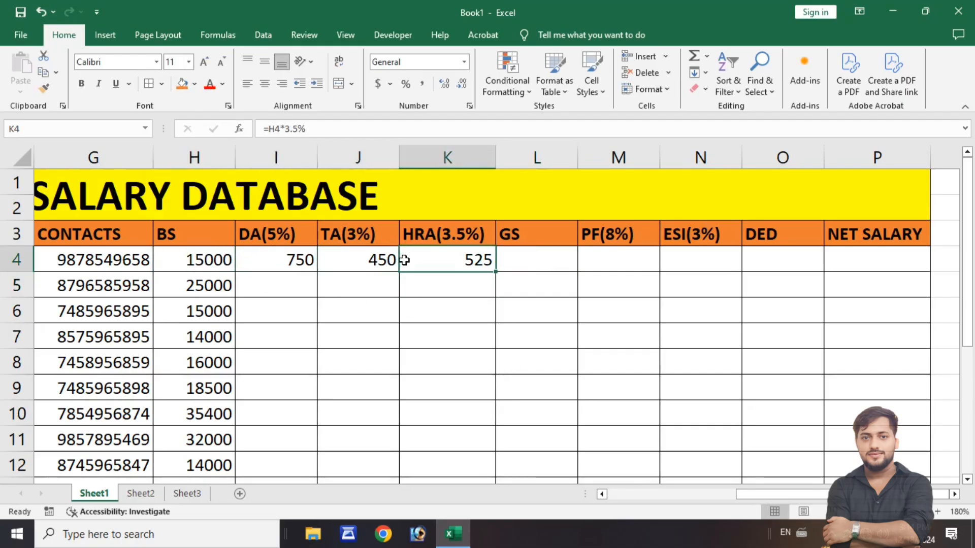
- Calculate the first employee's gross salary in cell L4 with the formula =SUM(H4:K4)
{"action": "left_click", "coordinate": [552, 265]}
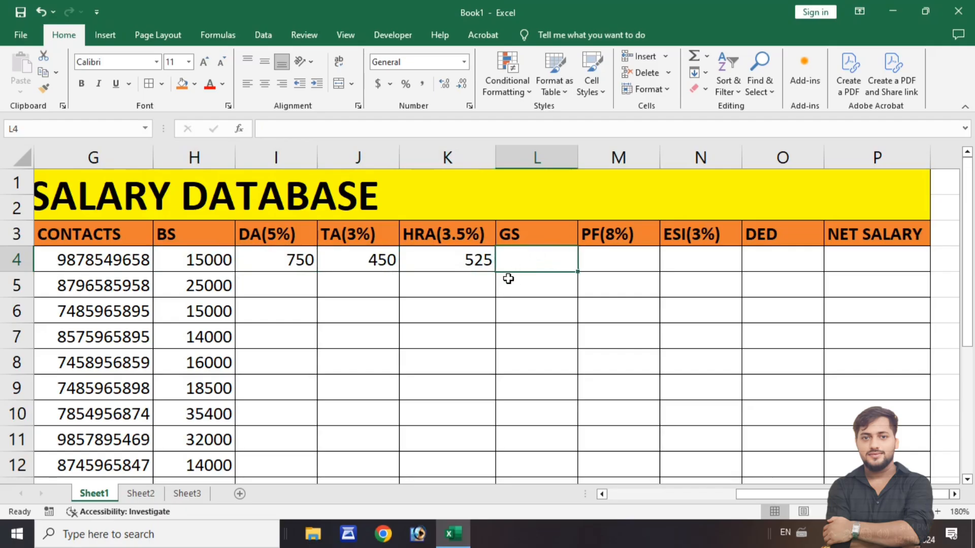
{"action": "type", "text": "="}
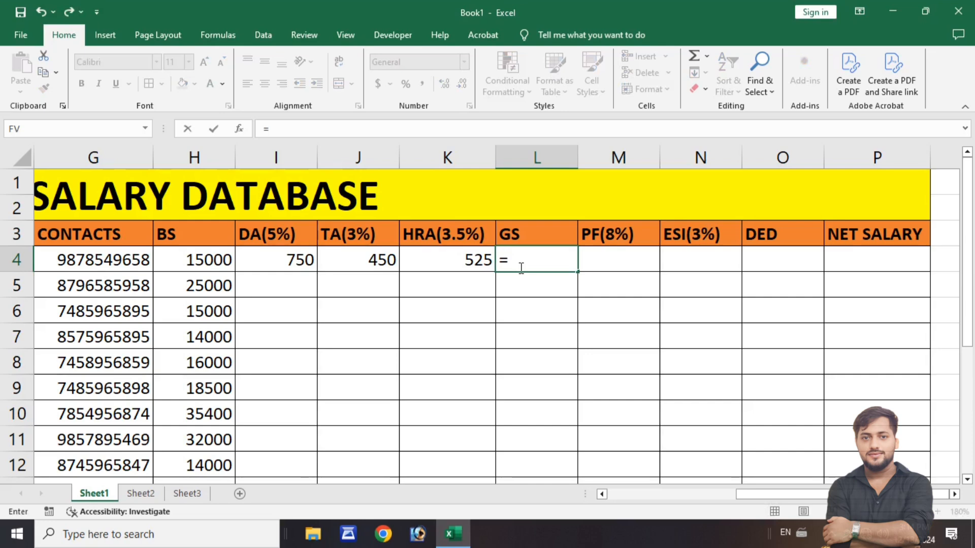
{"action": "type", "text": "SUM"}
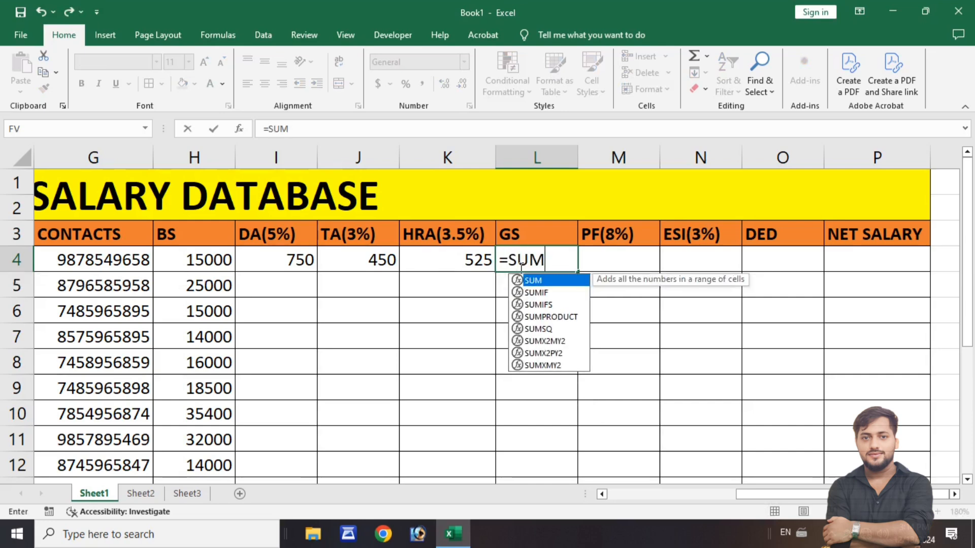
{"action": "type", "text": "("}
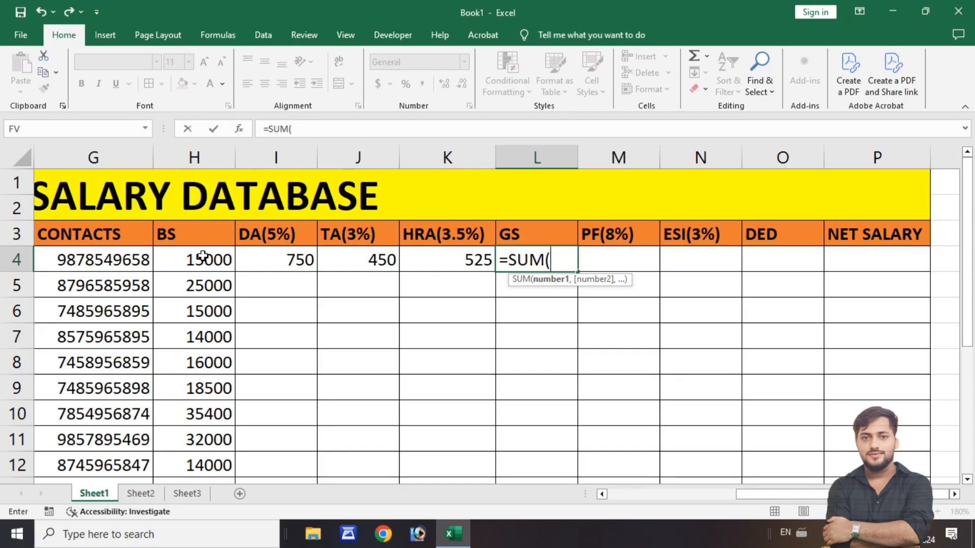
{"action": "left_click_drag", "start_coordinate": [187, 256], "coordinate": [432, 258]}
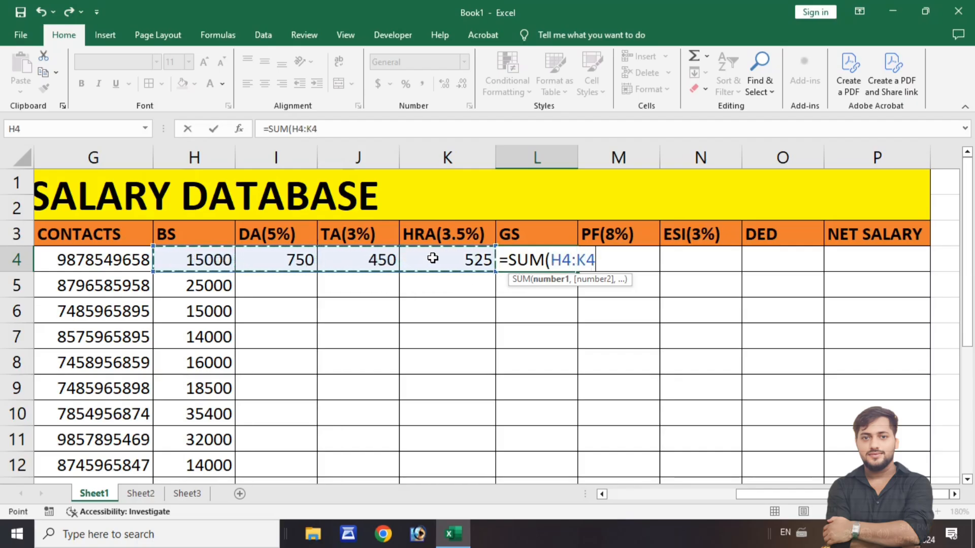
{"action": "type", "text": ")"}
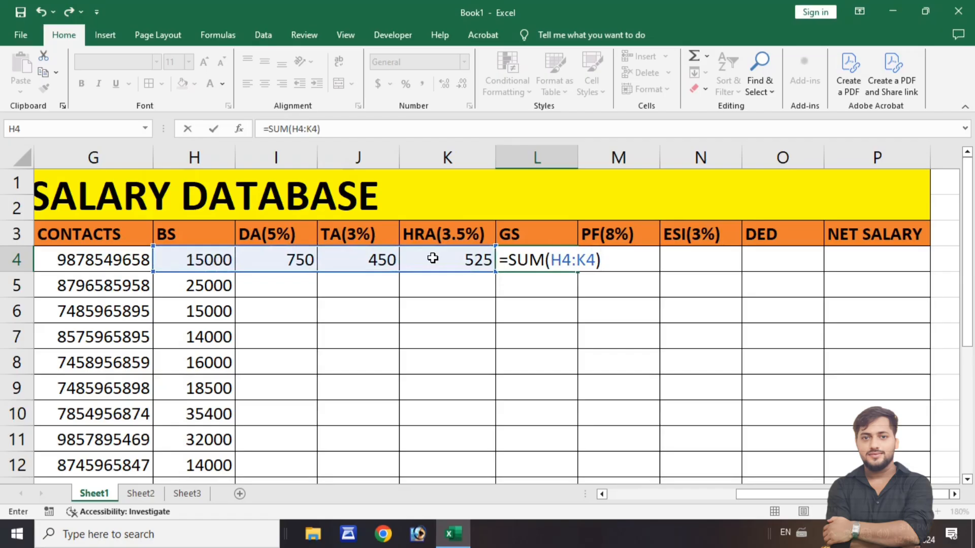
{"action": "key", "text": "Return"}
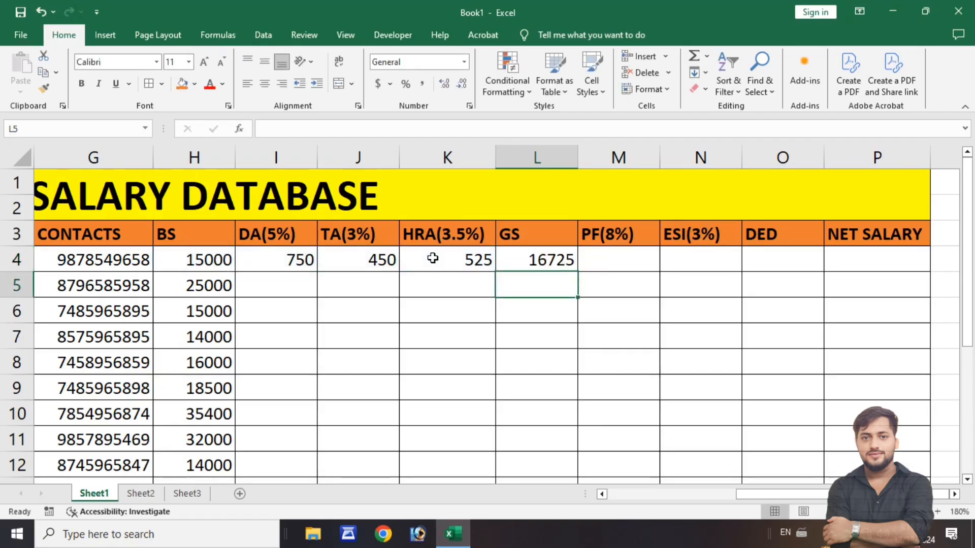
- Check the gross salary formula in L4 against the DA, TA and HRA cells of row 4
{"action": "left_click", "coordinate": [507, 261]}
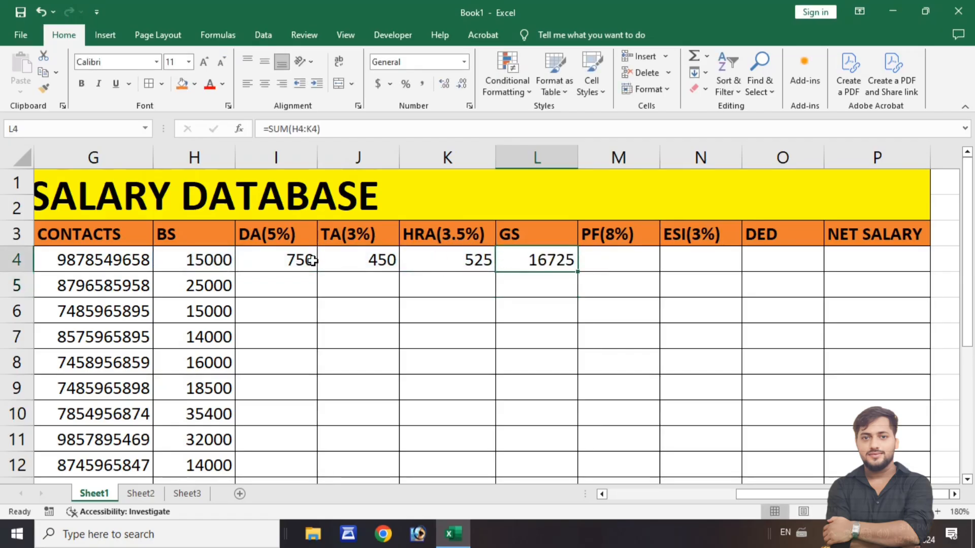
{"action": "left_click", "coordinate": [271, 255]}
{"action": "left_click", "coordinate": [348, 257]}
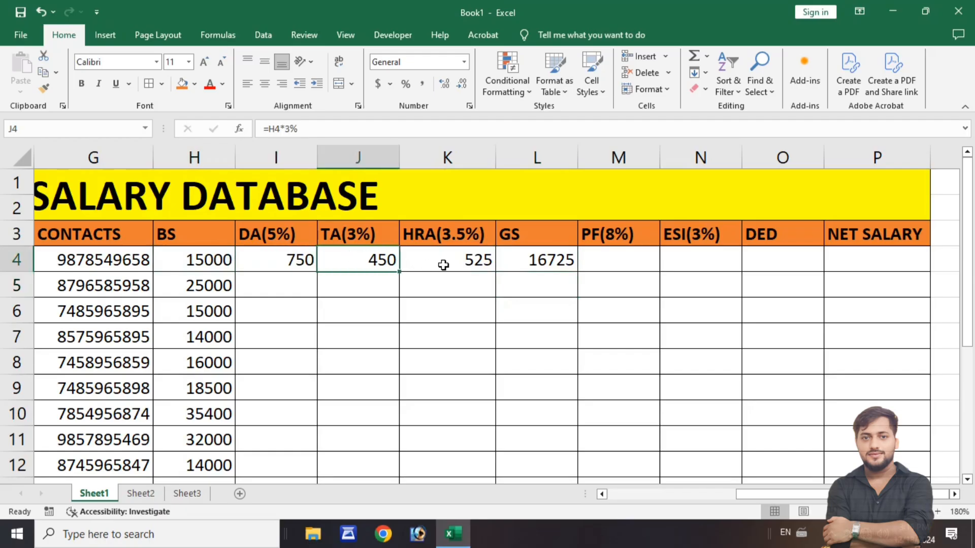
{"action": "left_click", "coordinate": [443, 264]}
{"action": "left_click", "coordinate": [518, 262]}
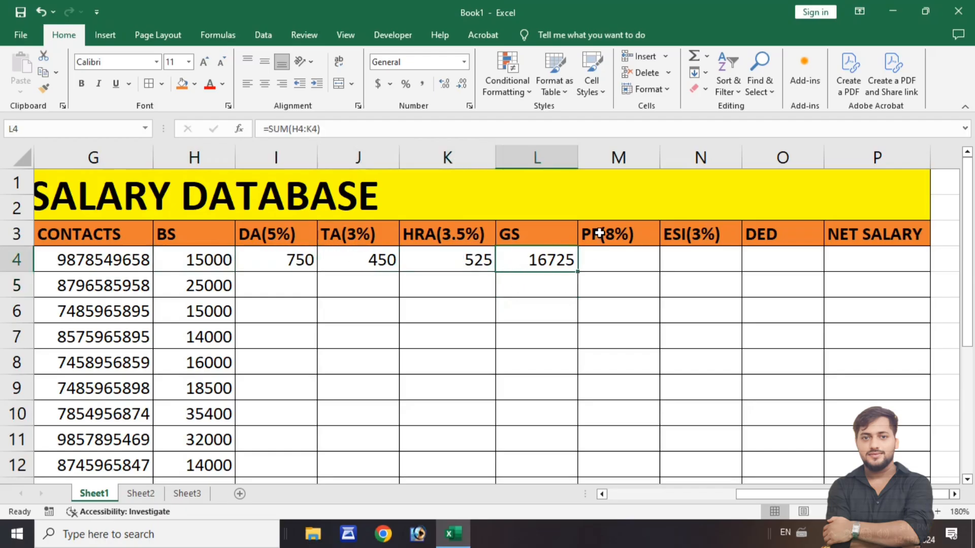
- Compare the empty PF(8%) and ESI(3%) deduction cells in row 4 with the DA, TA and HRA allowance headers
{"action": "left_click", "coordinate": [609, 260]}
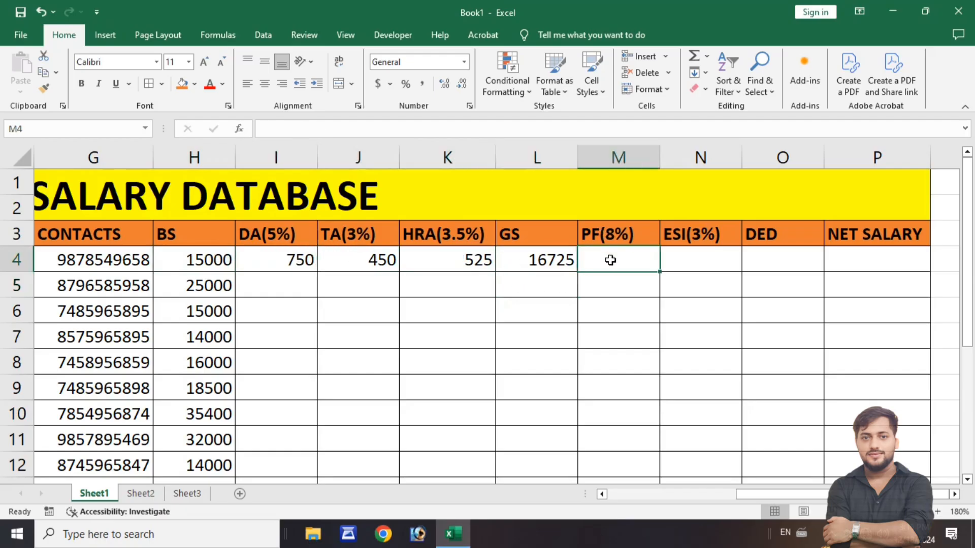
{"action": "left_click", "coordinate": [687, 261]}
{"action": "left_click", "coordinate": [632, 263]}
{"action": "left_click", "coordinate": [683, 261]}
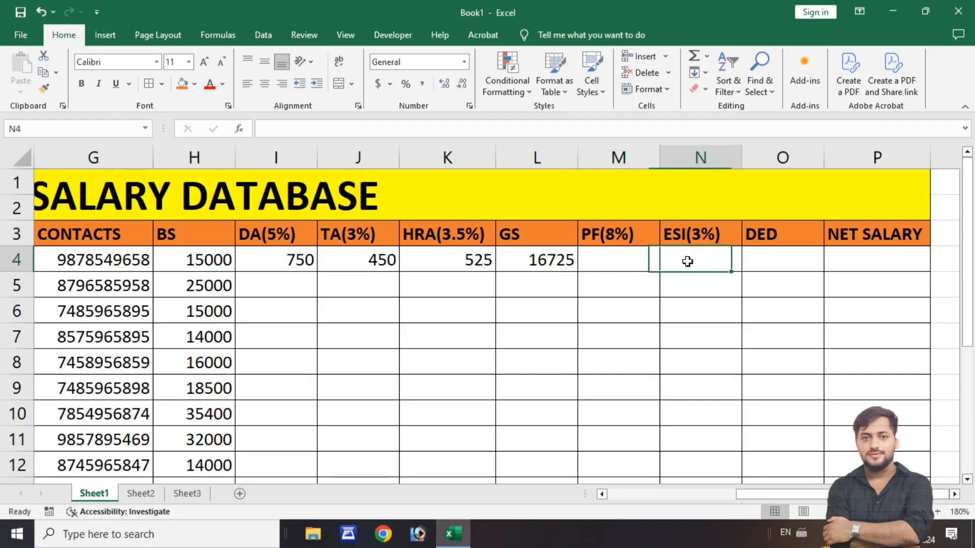
{"action": "left_click", "coordinate": [641, 261]}
{"action": "left_click", "coordinate": [277, 237]}
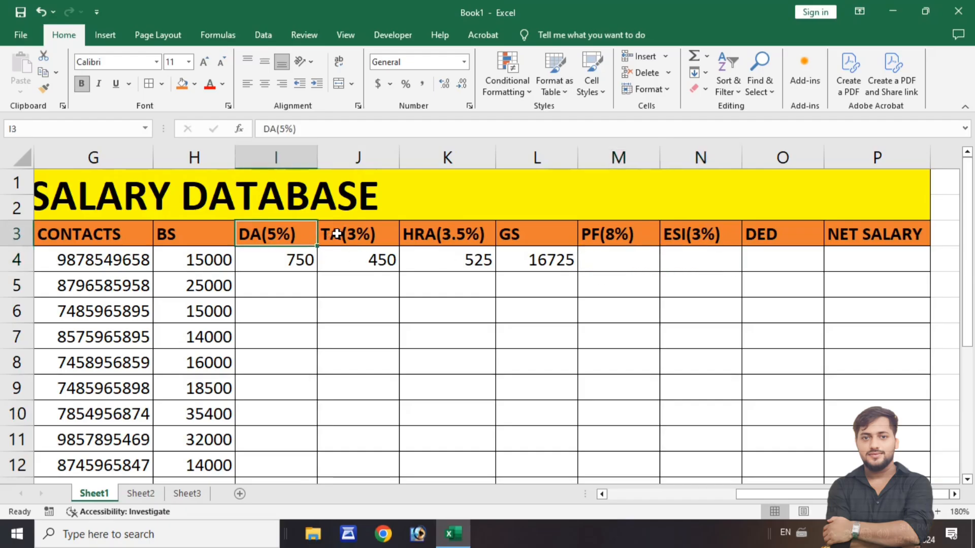
{"action": "left_click", "coordinate": [336, 234]}
{"action": "left_click", "coordinate": [425, 236]}
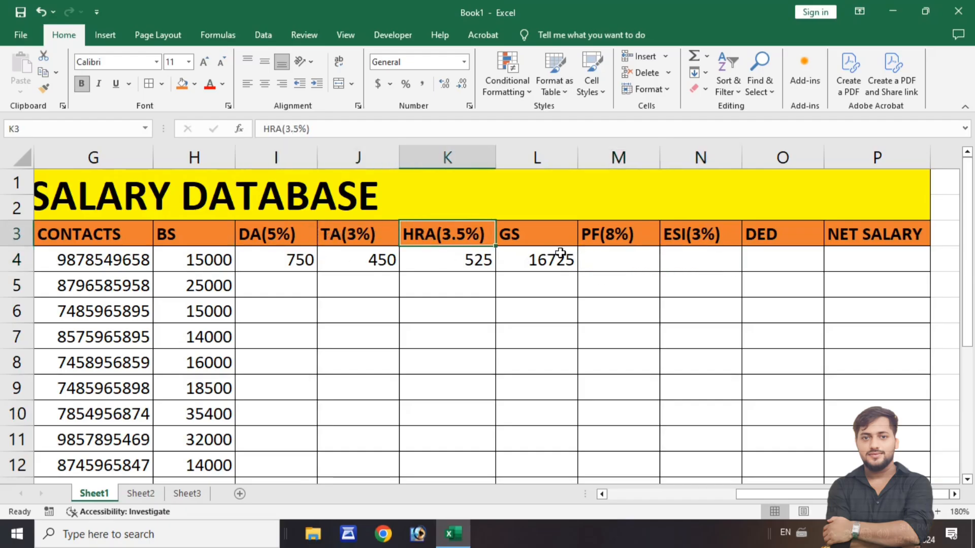
{"action": "left_click", "coordinate": [603, 256]}
{"action": "left_click", "coordinate": [703, 259]}
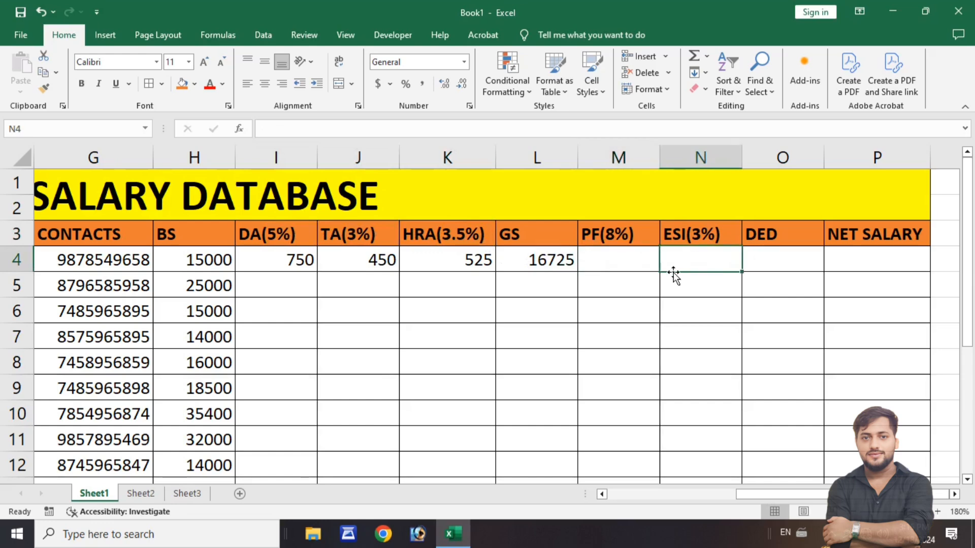
{"action": "left_click", "coordinate": [599, 261]}
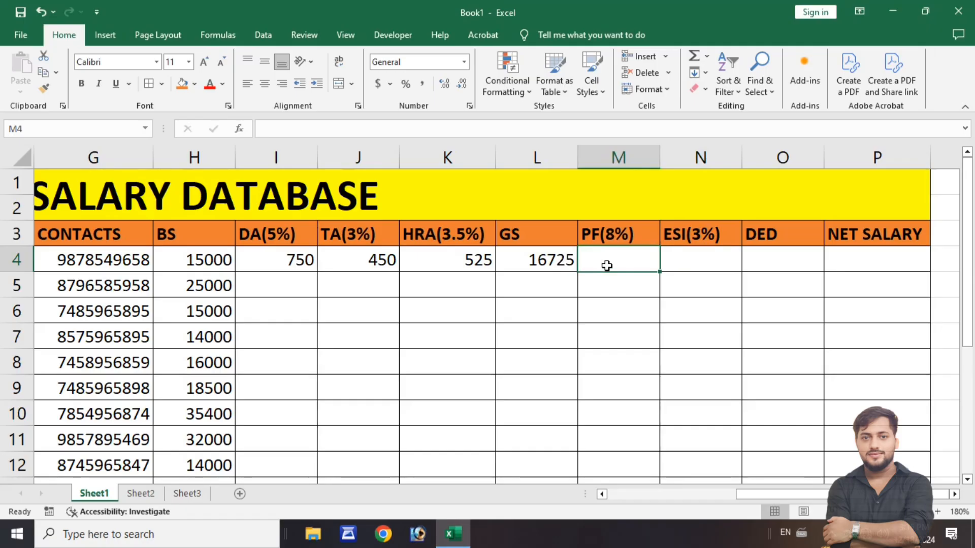
- Calculate the first employee's PF(8%) deduction in cell M4 with the formula =H4*8%
{"action": "left_click", "coordinate": [171, 263]}
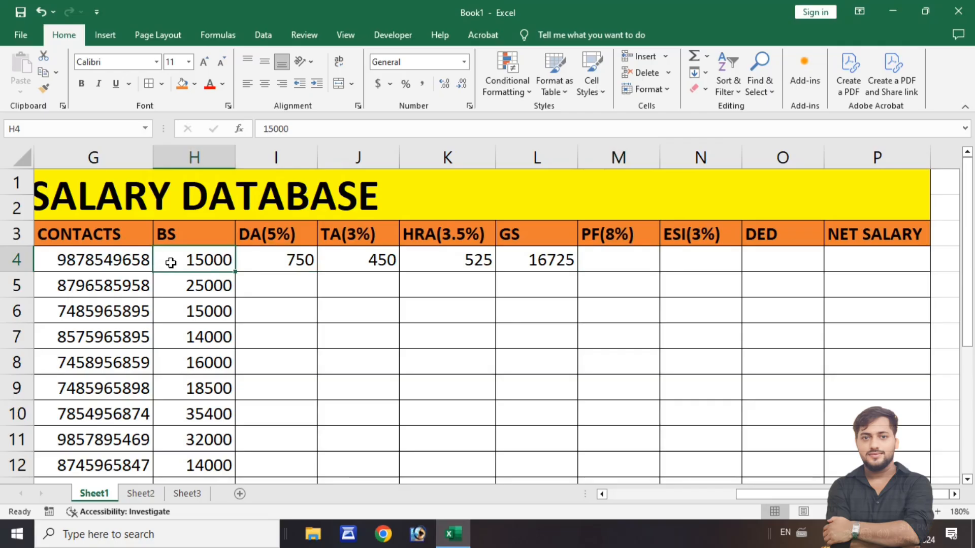
{"action": "left_click", "coordinate": [588, 264]}
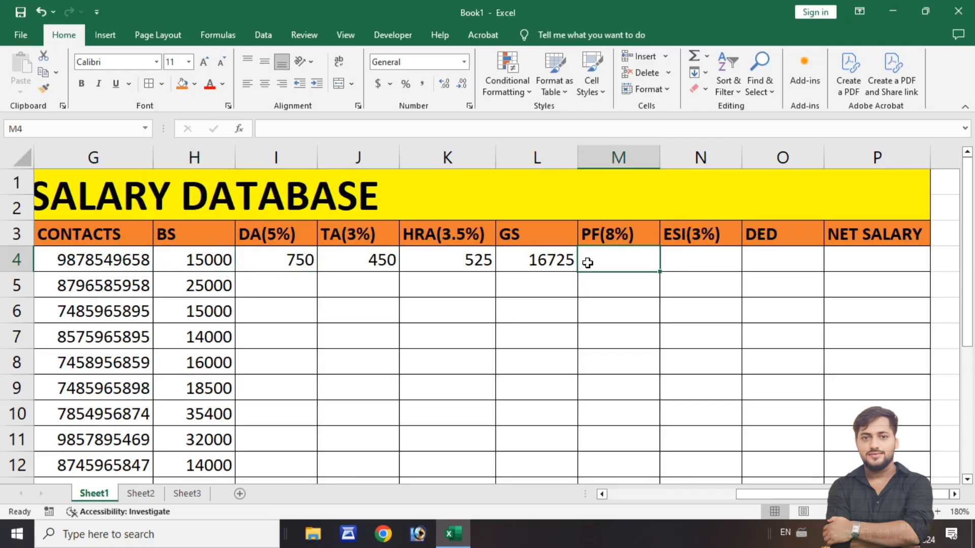
{"action": "type", "text": "="}
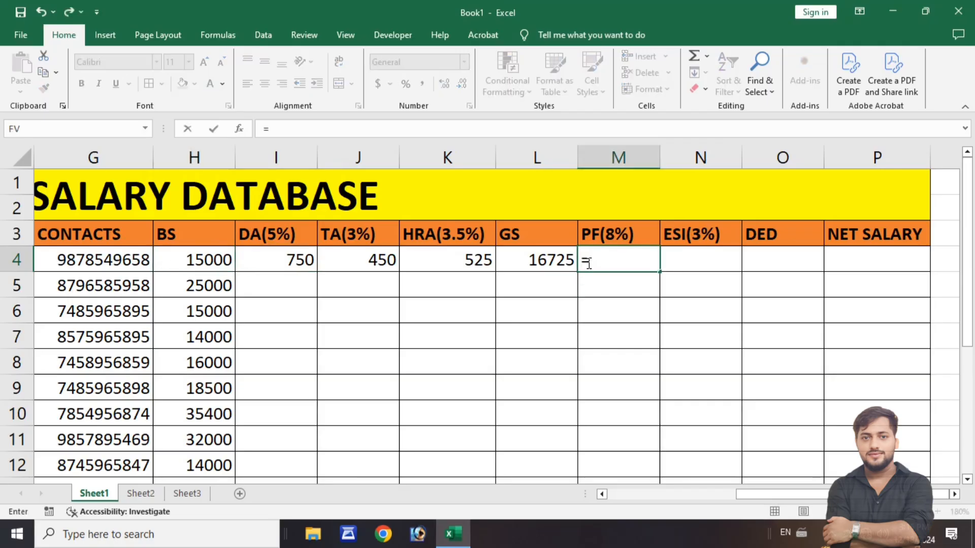
{"action": "left_click", "coordinate": [179, 254]}
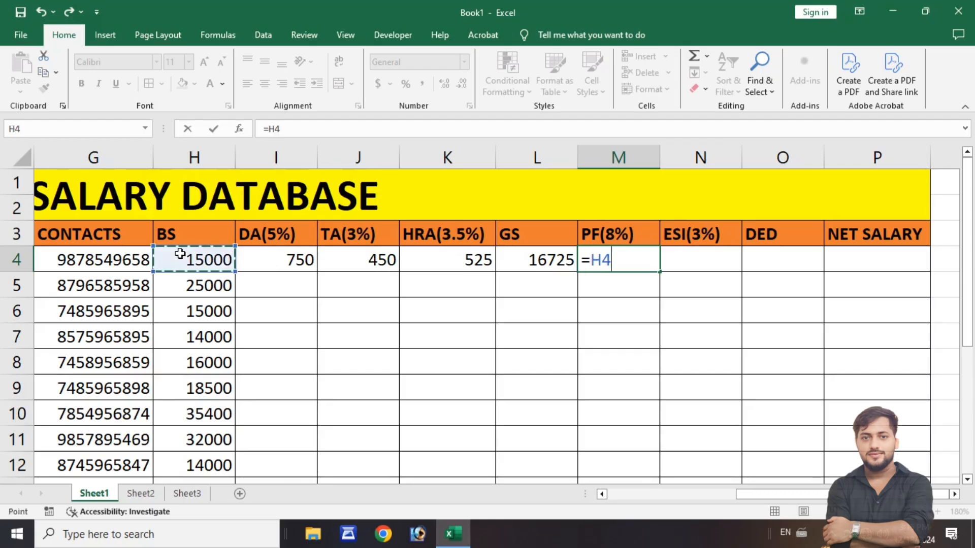
{"action": "type", "text": "*"}
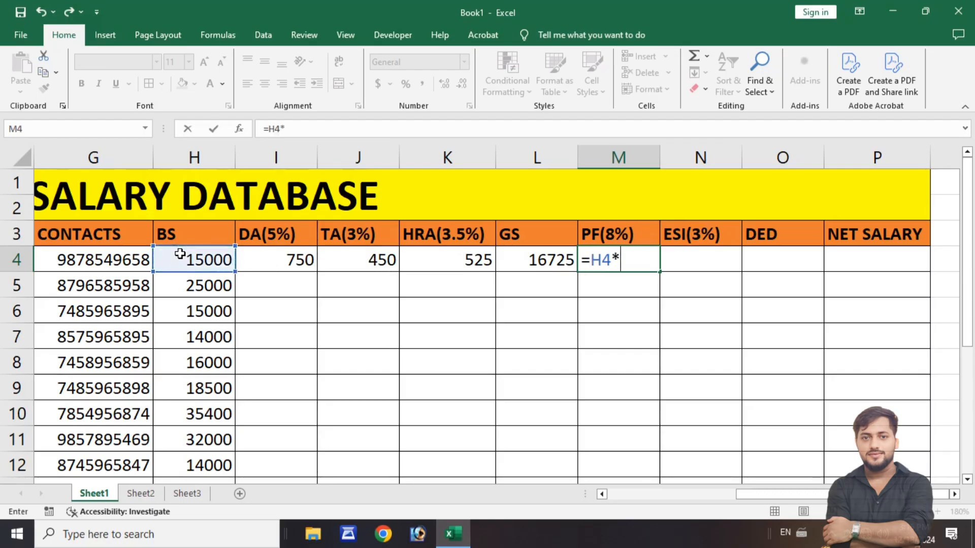
{"action": "type", "text": "8%"}
{"action": "key", "text": "Return"}
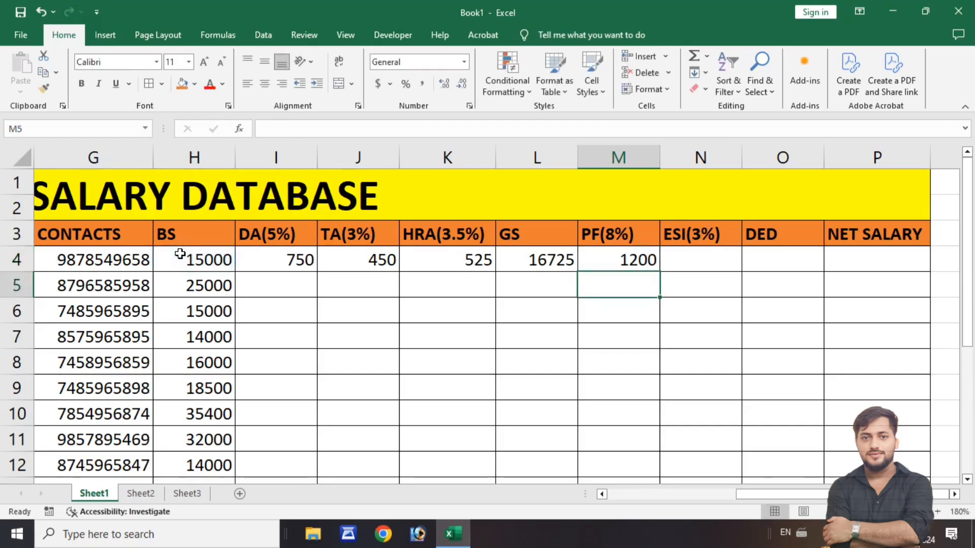
- Calculate the first employee's ESI(3%) deduction in cell N4 with the formula =H4*3%
{"action": "left_click", "coordinate": [681, 255]}
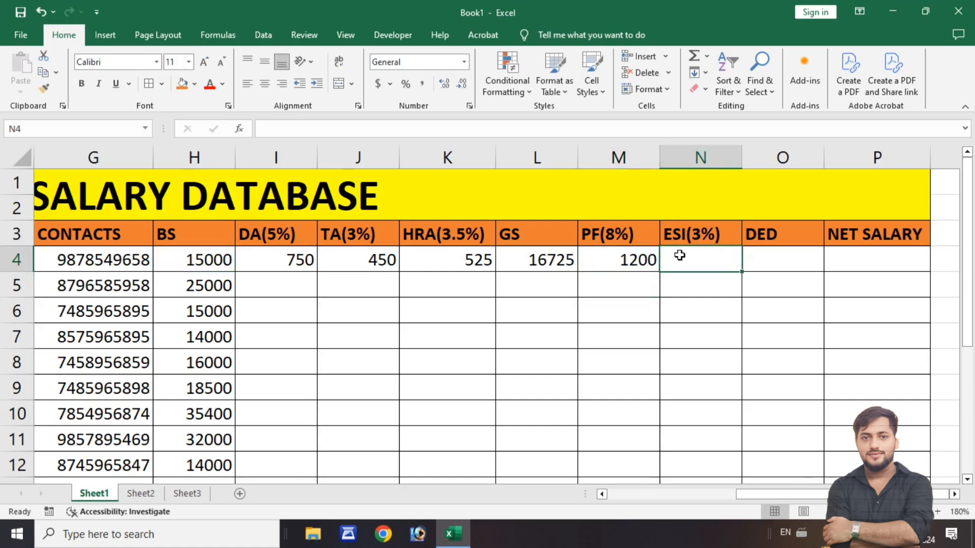
{"action": "type", "text": "="}
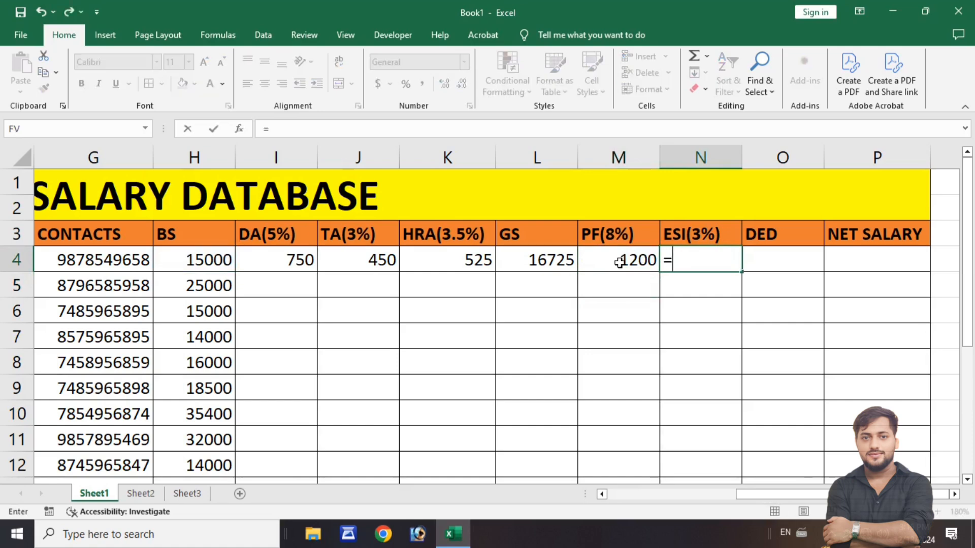
{"action": "left_click", "coordinate": [170, 264]}
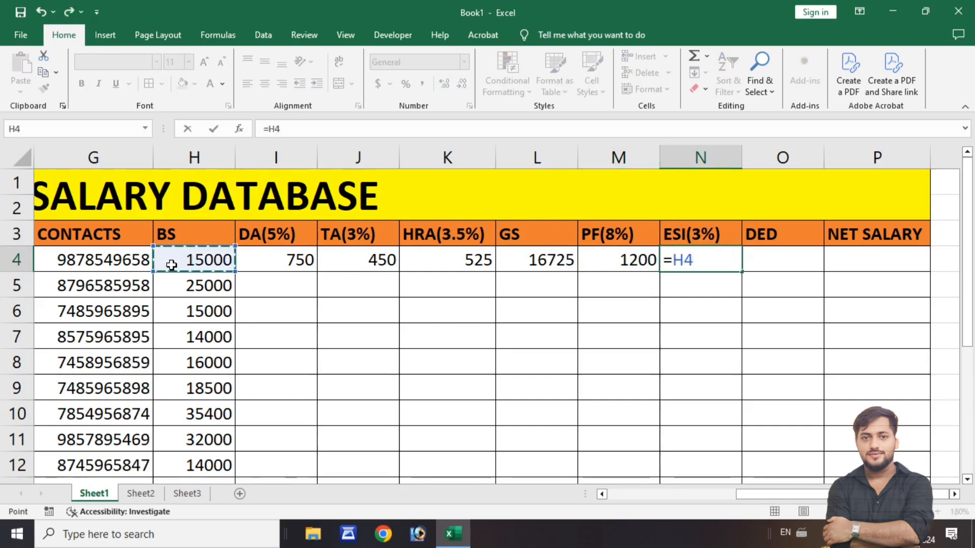
{"action": "type", "text": "*"}
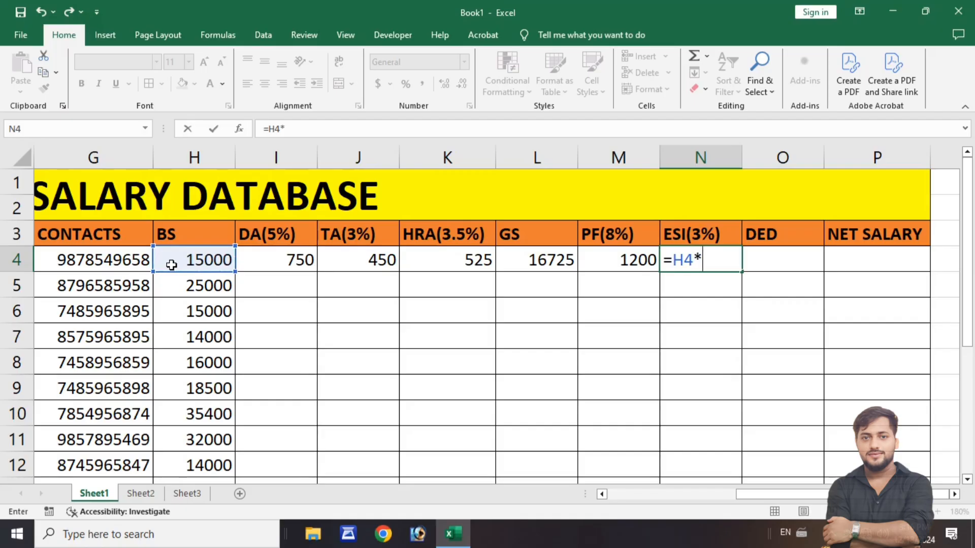
{"action": "type", "text": "#%"}
{"action": "key", "text": "BackSpace"}
{"action": "key", "text": "BackSpace"}
{"action": "type", "text": "3"}
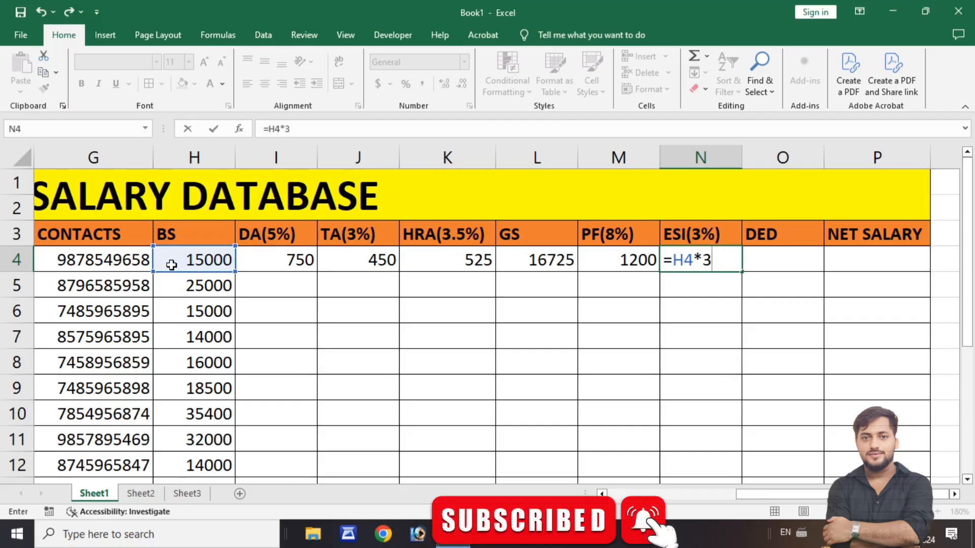
{"action": "type", "text": "%"}
{"action": "key", "text": "Return"}
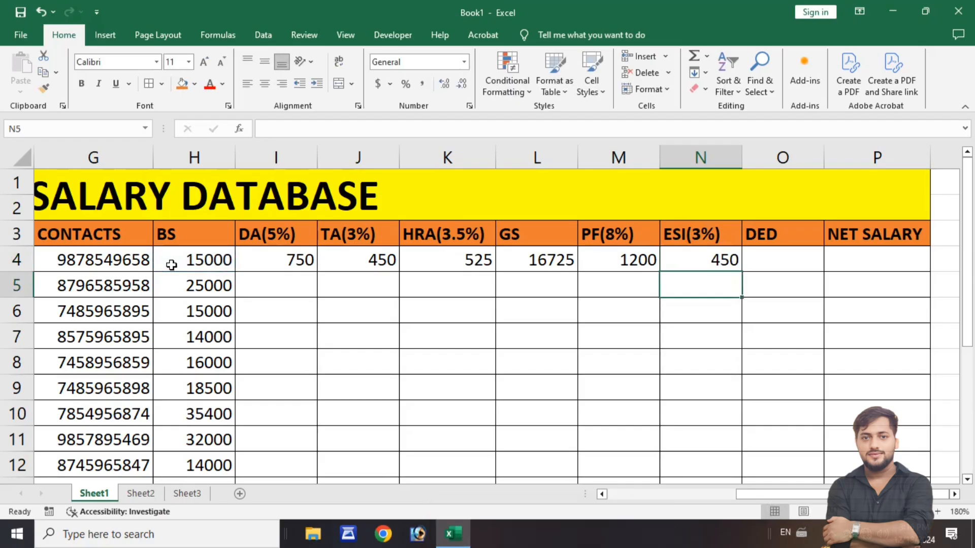
- Total the first employee's deductions in cell O4 with the formula =SUM(M4:N4) and check it against the PF and ESI cells
{"action": "left_click", "coordinate": [791, 264]}
{"action": "left_click", "coordinate": [642, 268]}
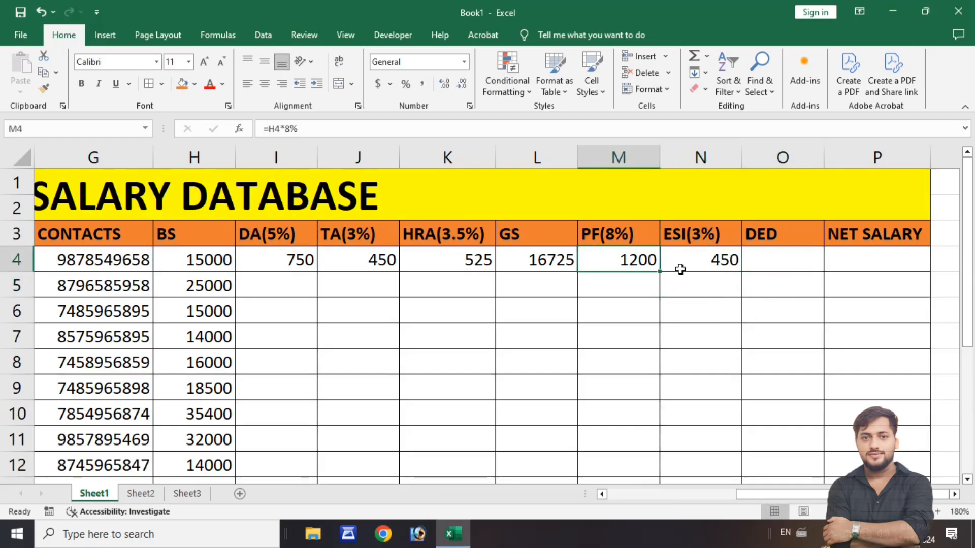
{"action": "left_click", "coordinate": [683, 268]}
{"action": "left_click", "coordinate": [770, 263]}
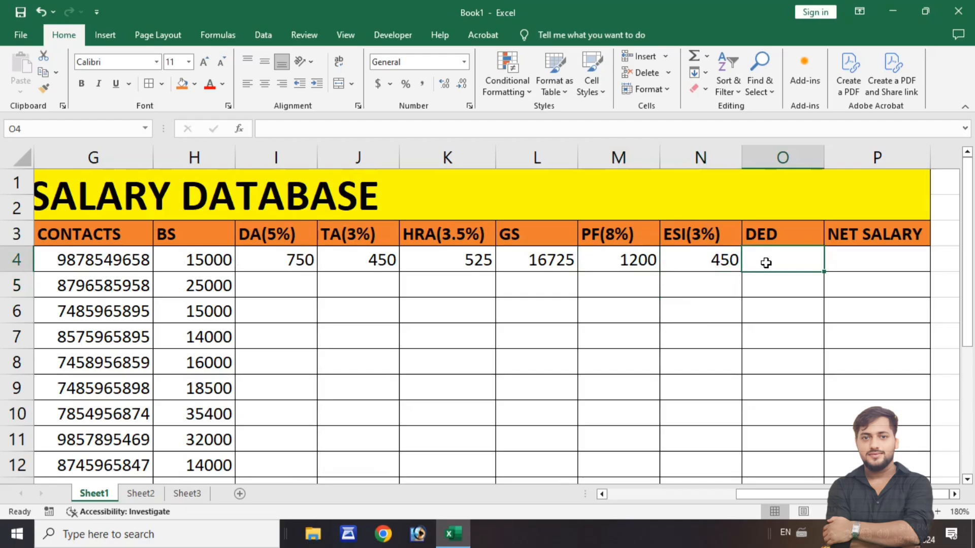
{"action": "type", "text": "="}
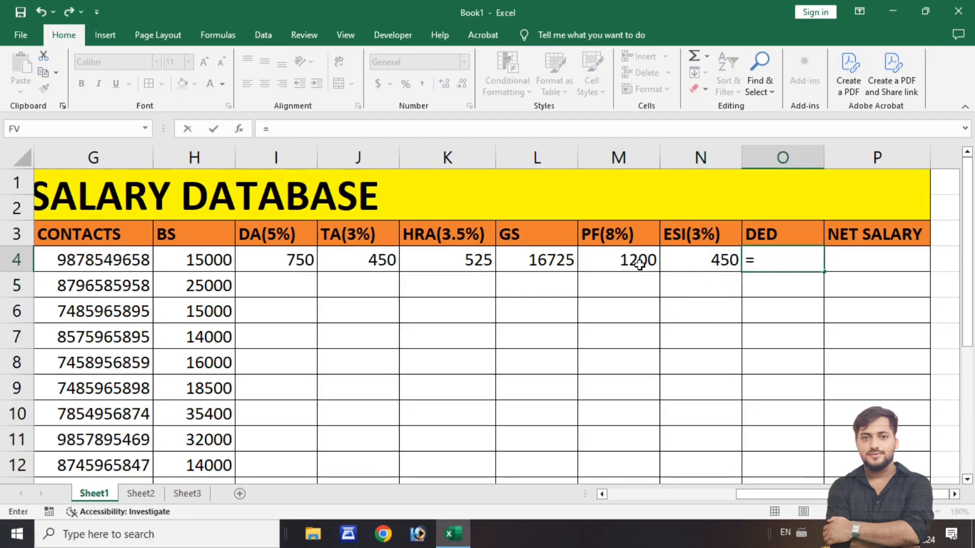
{"action": "type", "text": "SUM"}
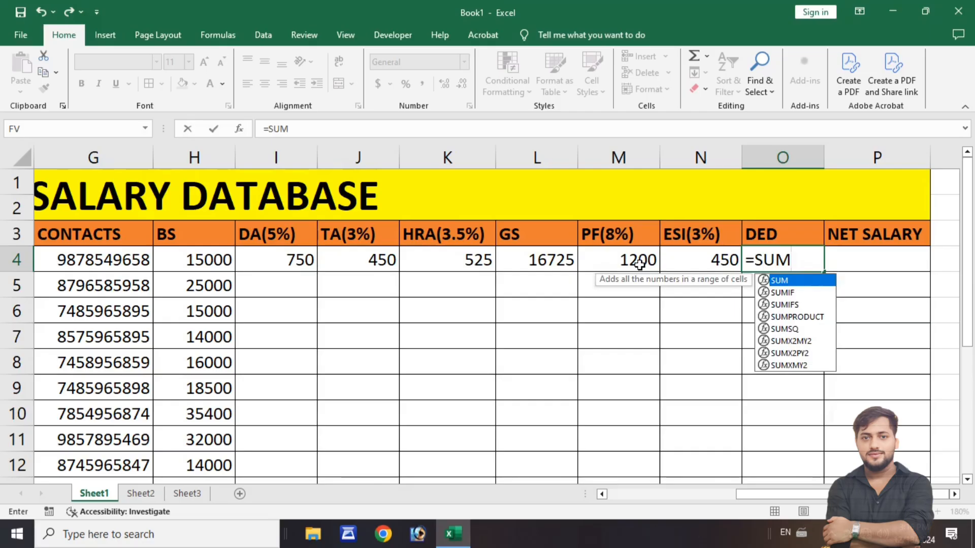
{"action": "type", "text": "("}
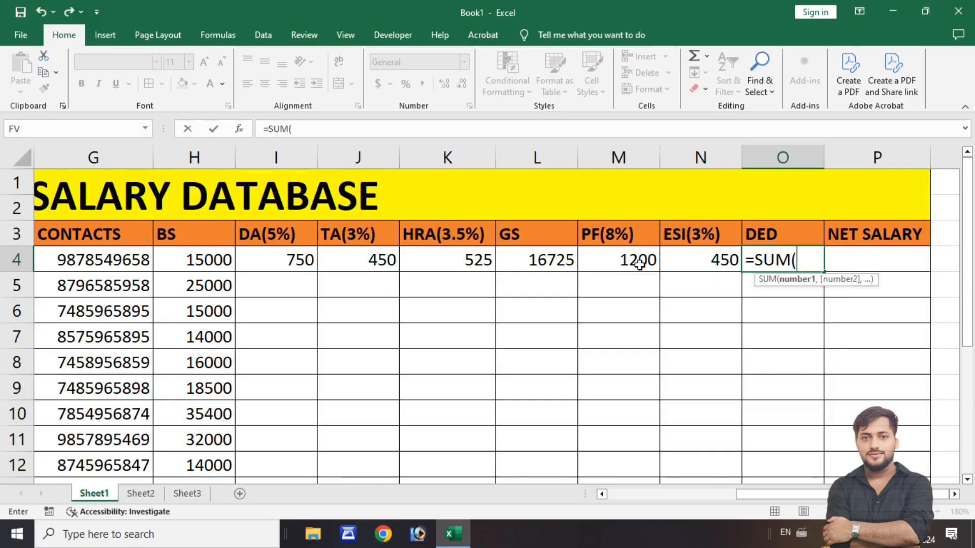
{"action": "left_click", "coordinate": [639, 263]}
{"action": "left_click_drag", "start_coordinate": [640, 263], "coordinate": [691, 262]}
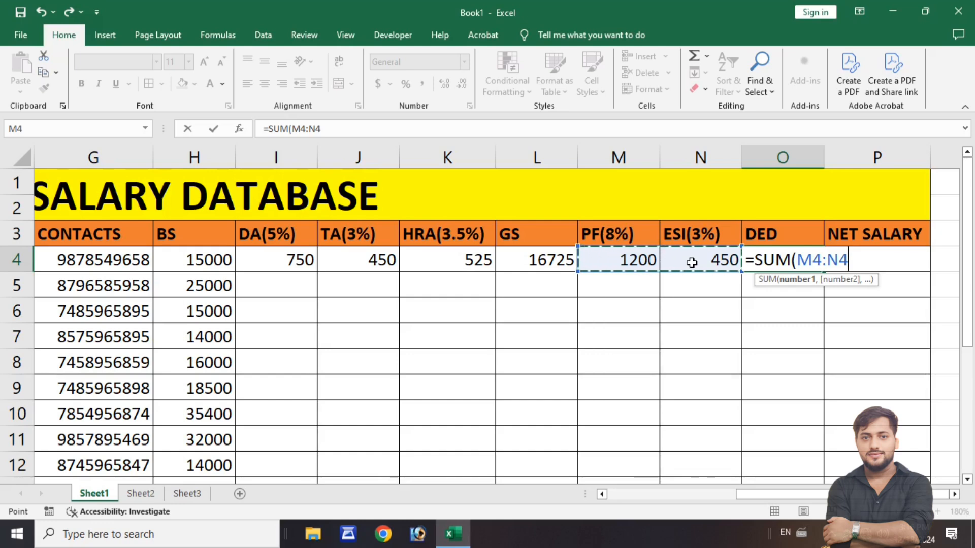
{"action": "type", "text": ")"}
{"action": "key", "text": "Return"}
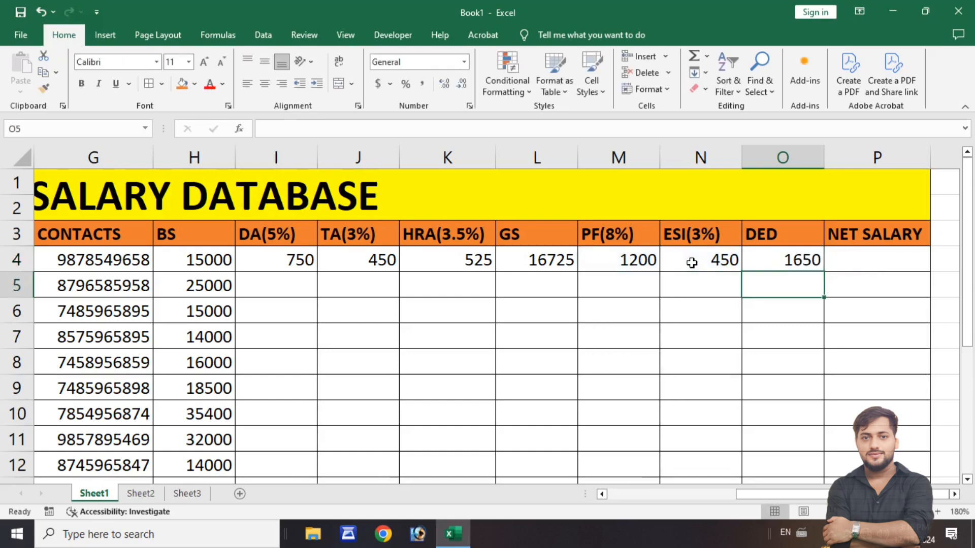
{"action": "left_click", "coordinate": [780, 266]}
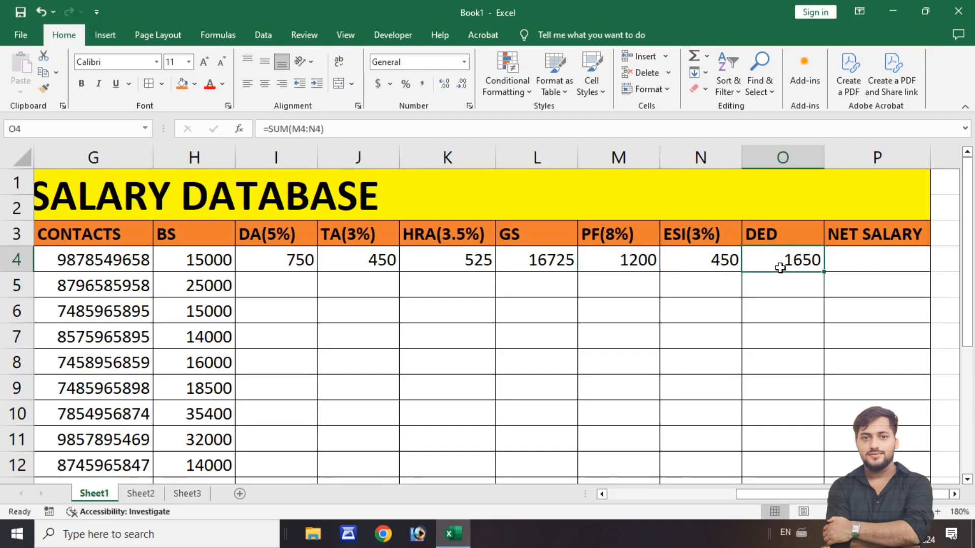
{"action": "left_click", "coordinate": [637, 260]}
{"action": "left_click", "coordinate": [722, 260]}
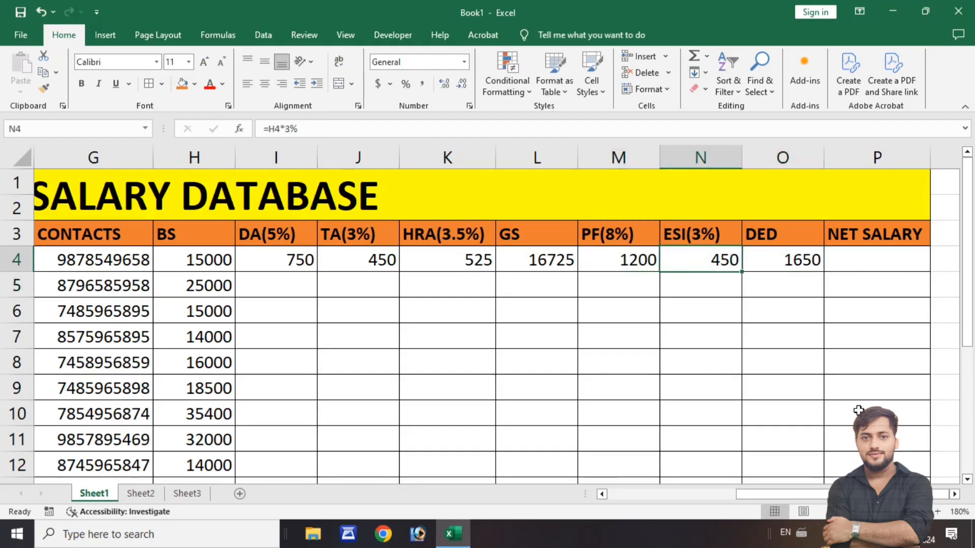
- Calculate the first employee's net salary in cell P4 with the formula =L4-O4 and compare it with the basic salary in H4
{"action": "left_click", "coordinate": [863, 264]}
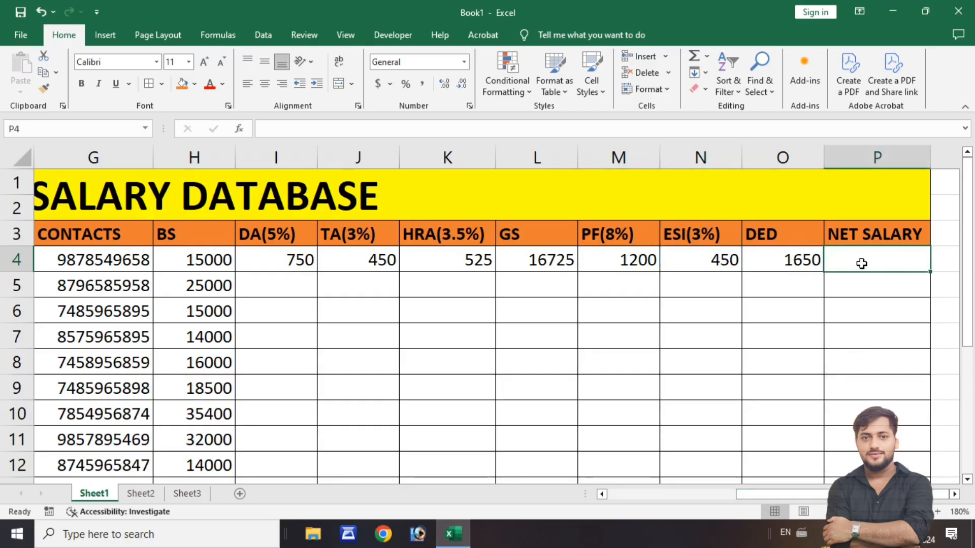
{"action": "type", "text": "="}
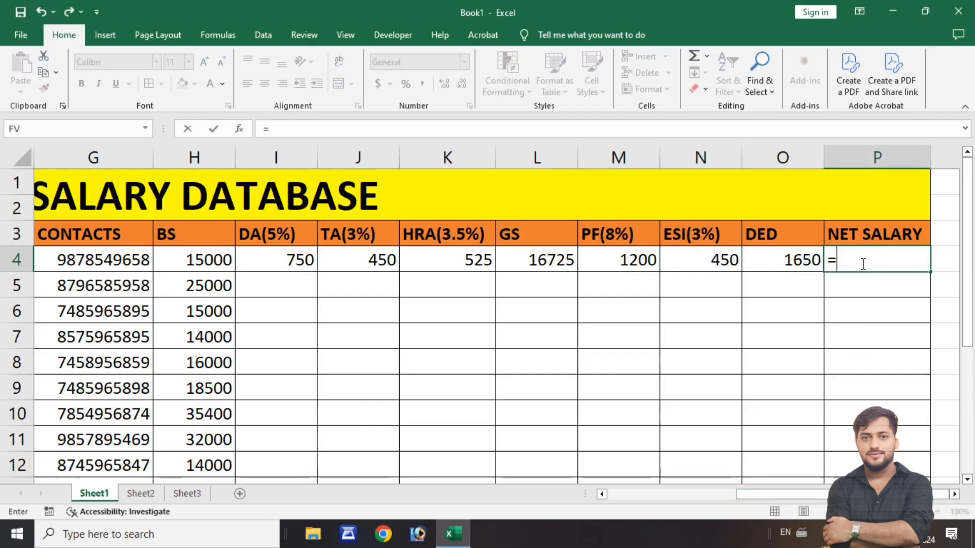
{"action": "left_click", "coordinate": [527, 261]}
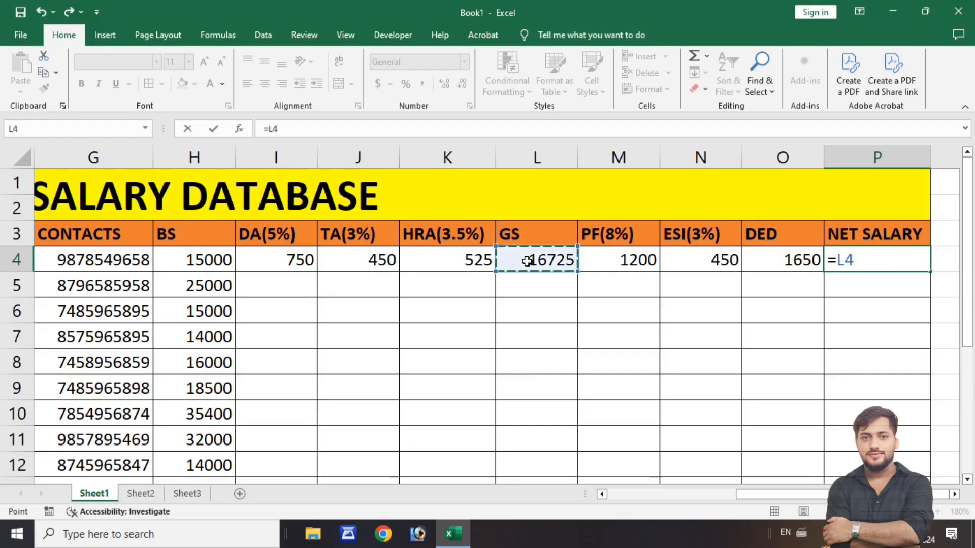
{"action": "type", "text": "-"}
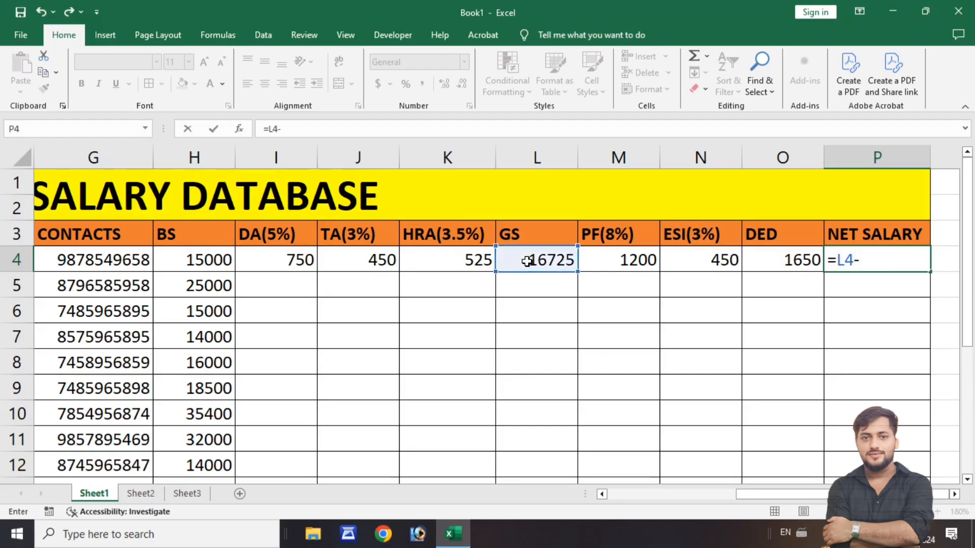
{"action": "left_click", "coordinate": [759, 260]}
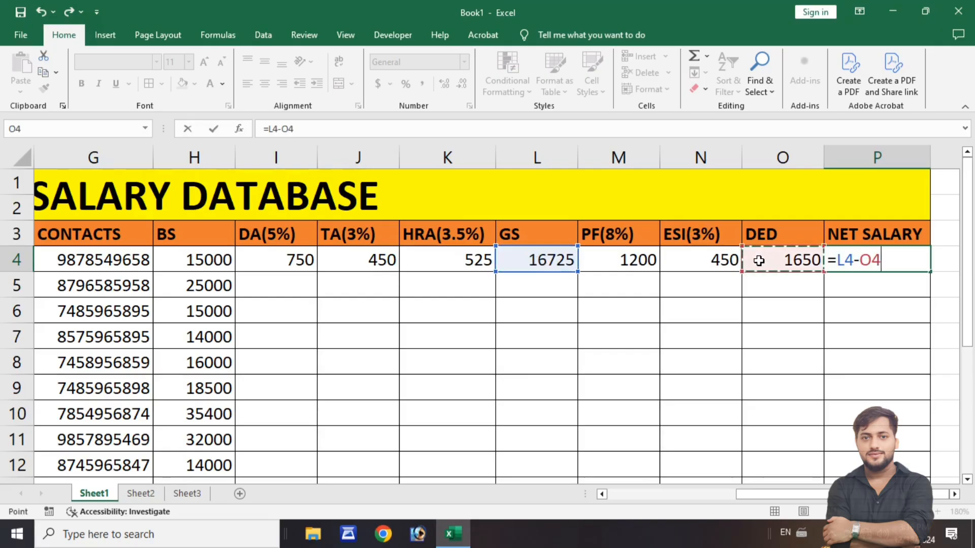
{"action": "key", "text": "Return"}
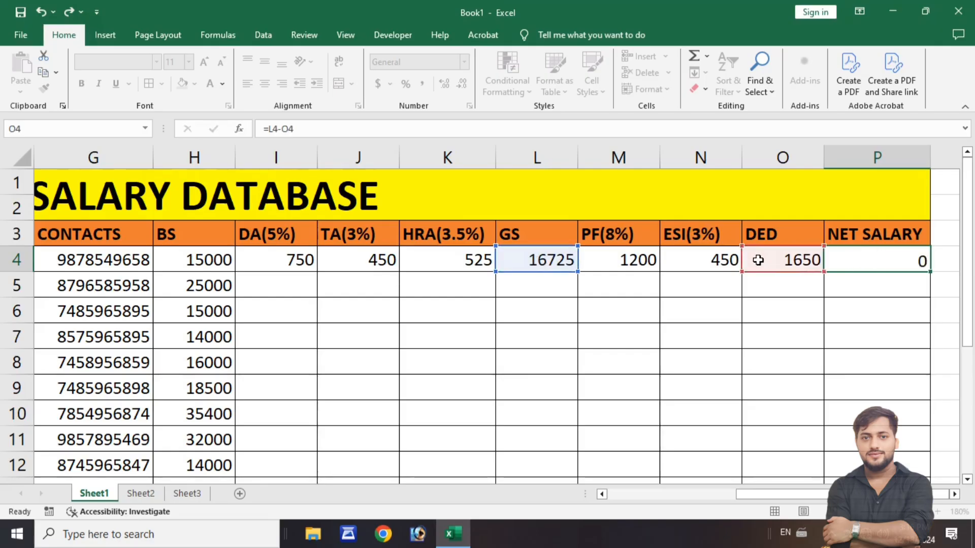
{"action": "left_click", "coordinate": [879, 261]}
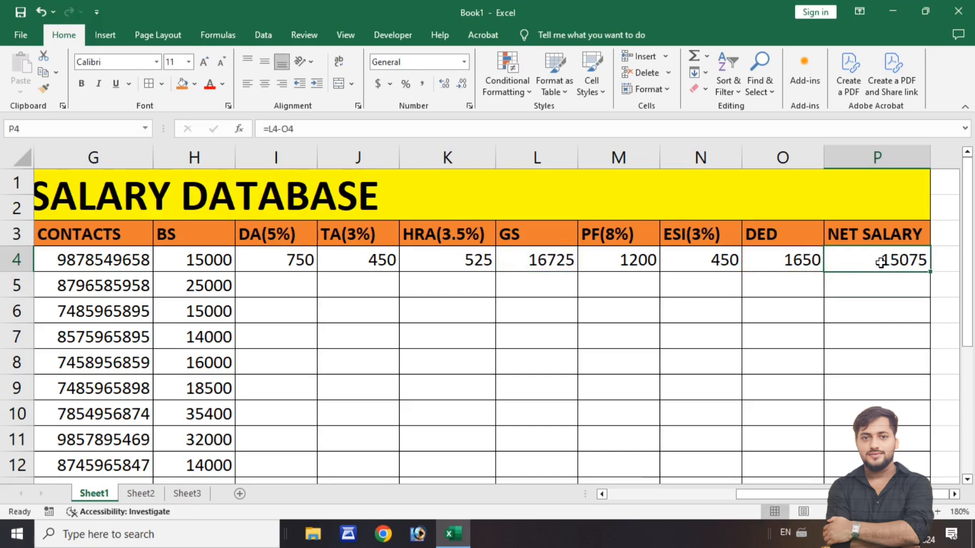
{"action": "left_click", "coordinate": [206, 260]}
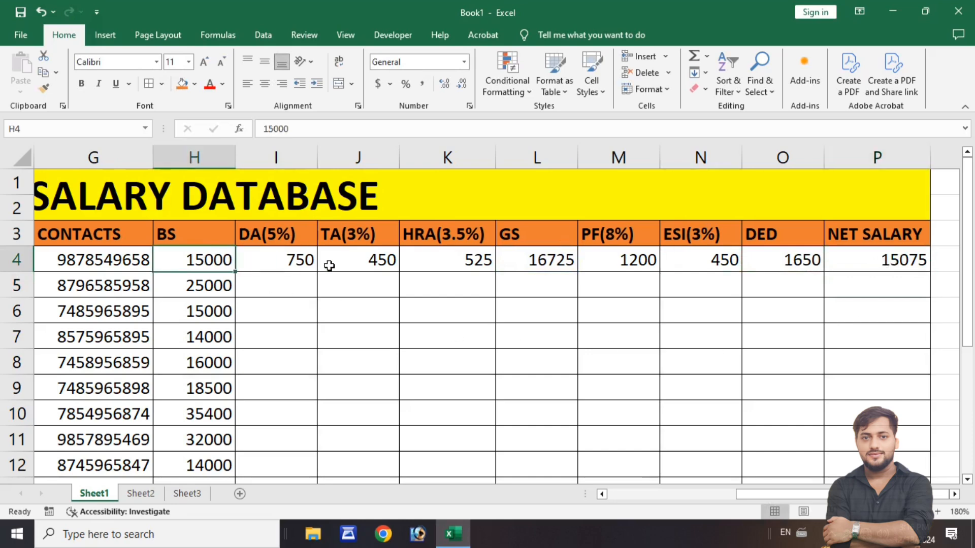
{"action": "left_click", "coordinate": [875, 264]}
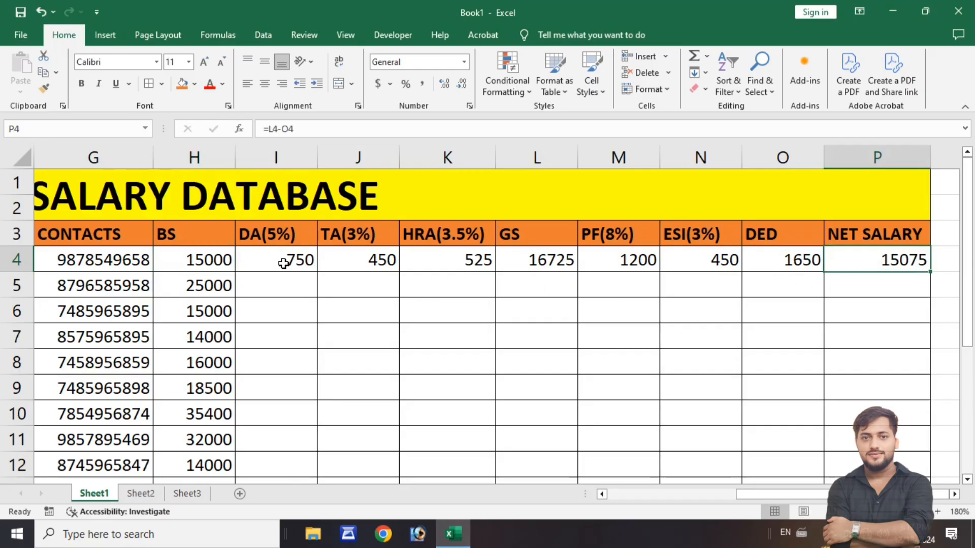
- Fill the first employee's formulas in I4:P4 down through row 13 and check the filled cells
{"action": "left_click", "coordinate": [285, 289]}
{"action": "left_click", "coordinate": [291, 305]}
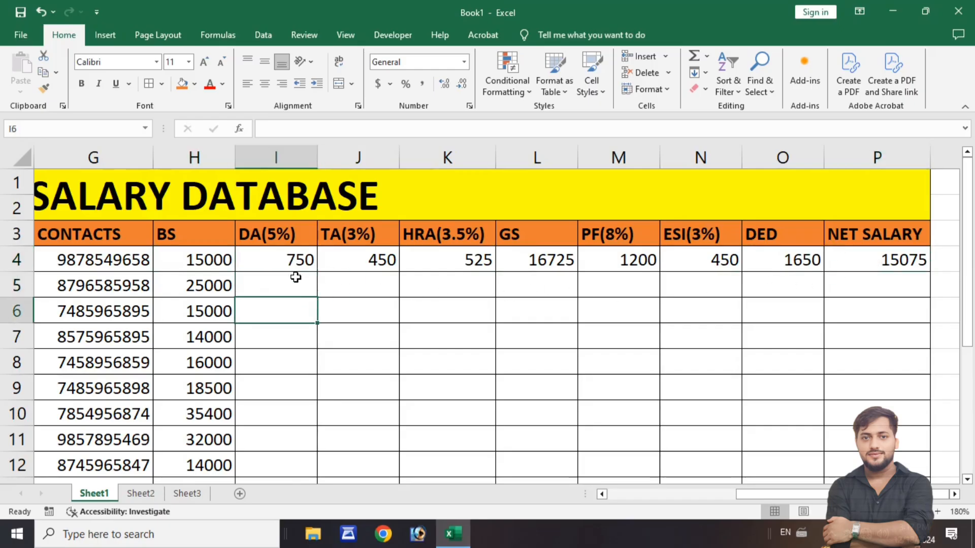
{"action": "left_click", "coordinate": [289, 257]}
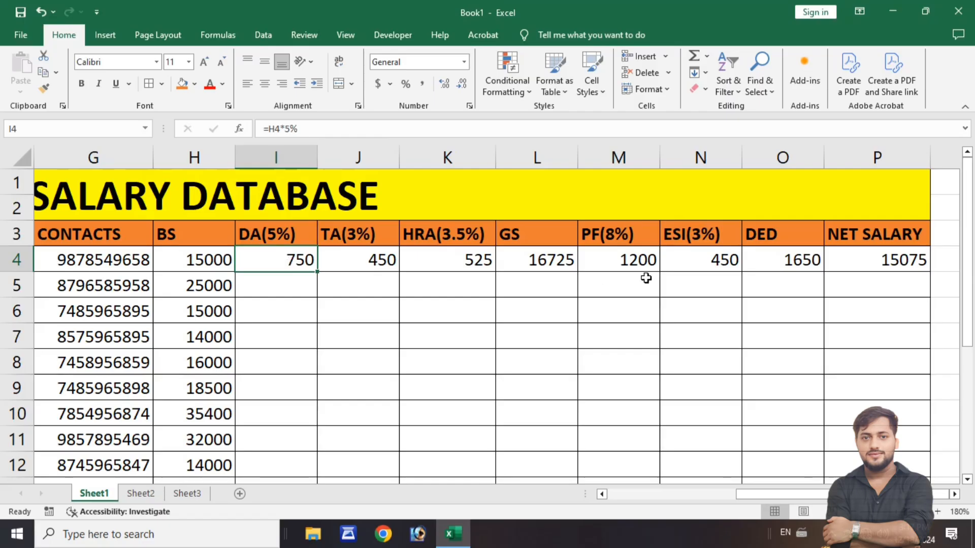
{"action": "scroll", "coordinate": [797, 339], "scroll_direction": "down", "scroll_amount": 1}
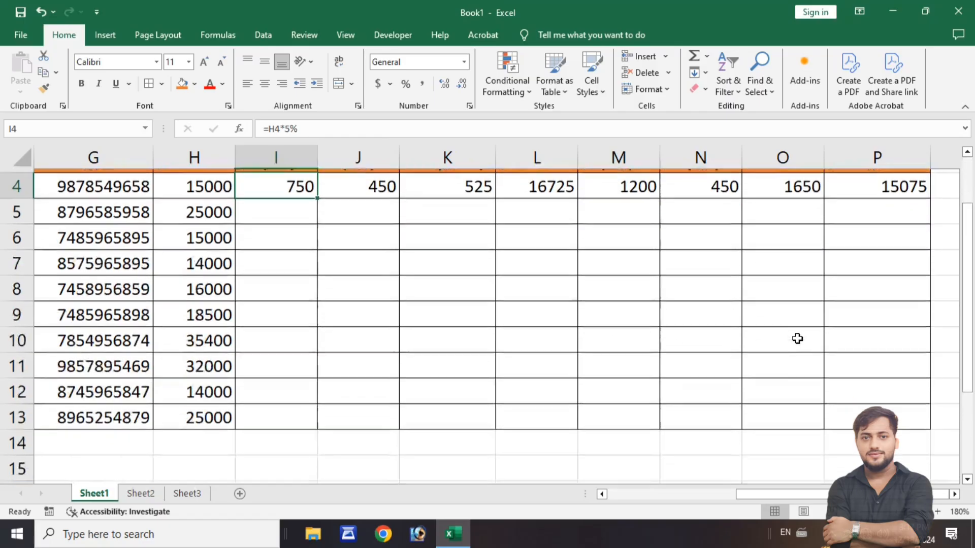
{"action": "scroll", "coordinate": [797, 339], "scroll_direction": "up", "scroll_amount": 1}
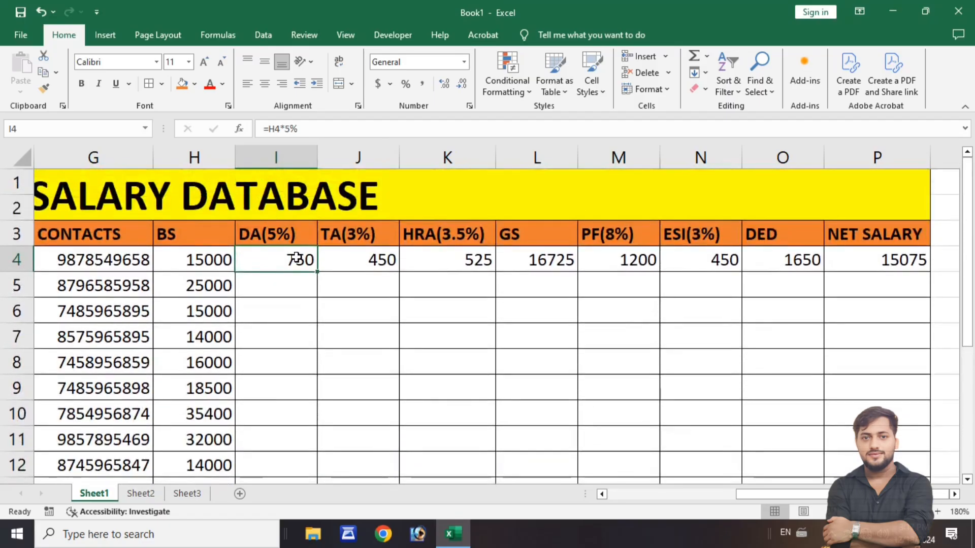
{"action": "left_click_drag", "start_coordinate": [289, 258], "coordinate": [864, 267]}
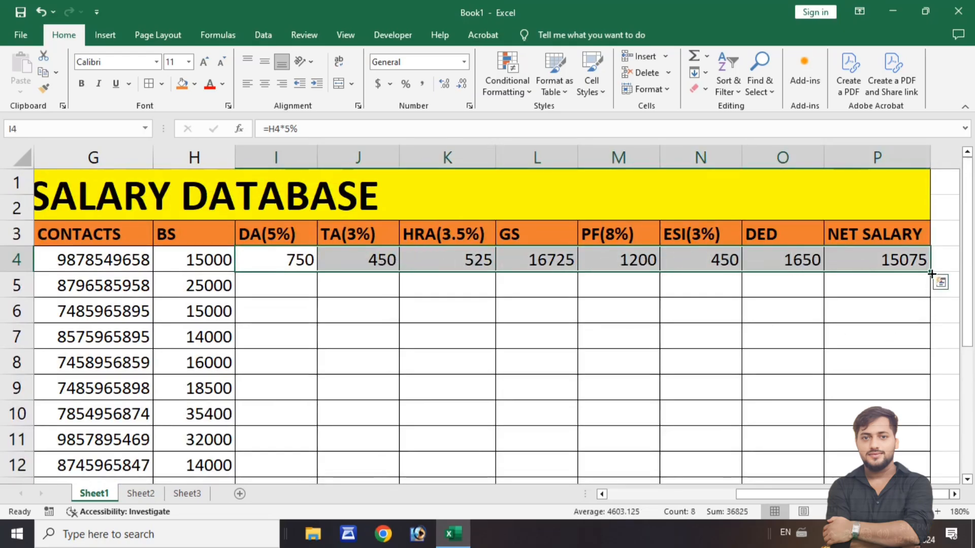
{"action": "left_click_drag", "start_coordinate": [931, 273], "coordinate": [957, 374]}
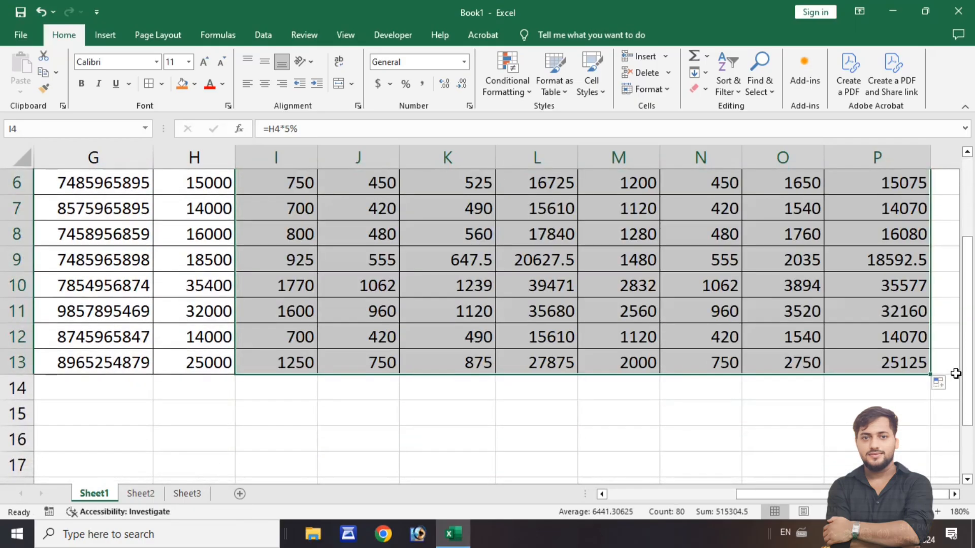
{"action": "scroll", "coordinate": [808, 343], "scroll_direction": "up", "scroll_amount": 2}
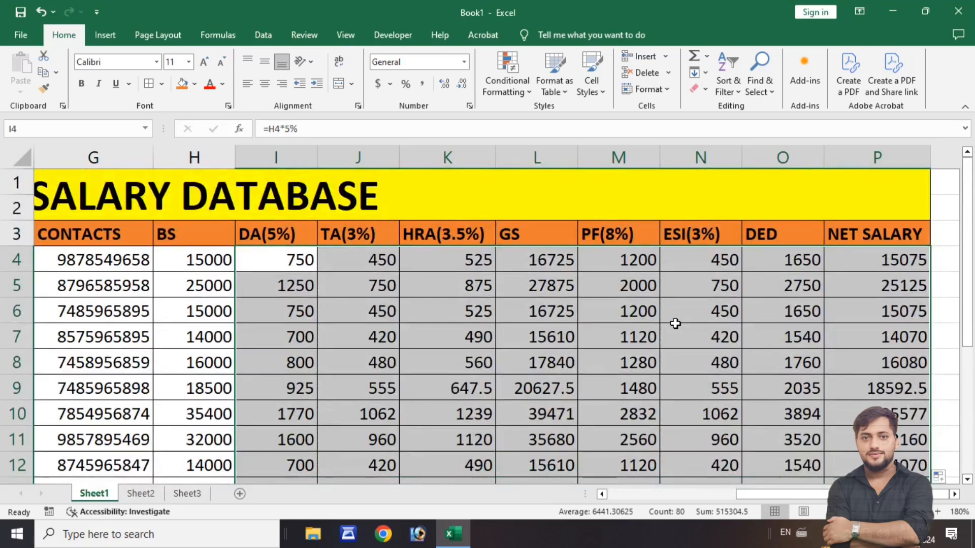
{"action": "left_click", "coordinate": [603, 314]}
{"action": "left_click", "coordinate": [381, 330]}
{"action": "left_click", "coordinate": [284, 321]}
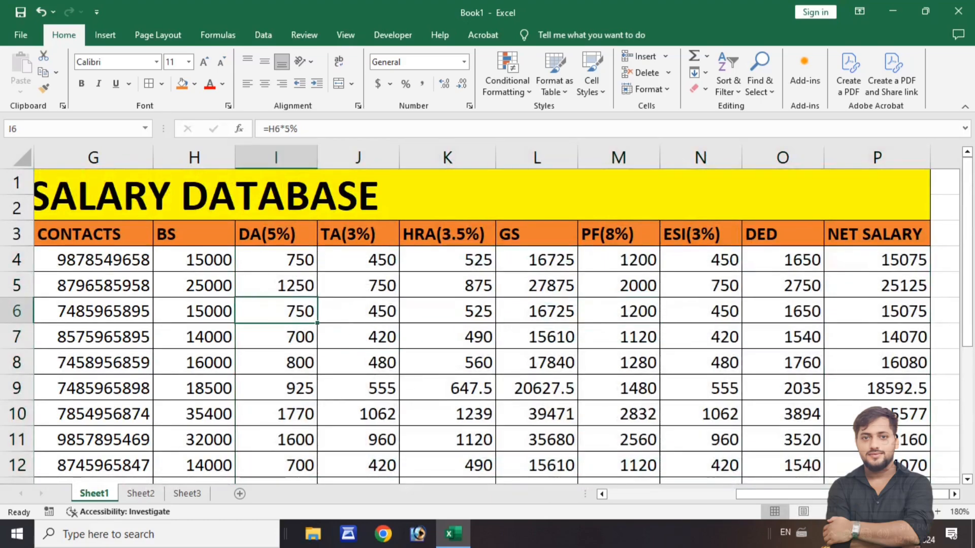
- Set the first employee's basic salary in H4 to 30000 and check the recalculated net salary in P4
{"action": "left_click", "coordinate": [853, 512]}
{"action": "left_click", "coordinate": [853, 512]}
{"action": "left_click", "coordinate": [854, 512]}
{"action": "left_click", "coordinate": [279, 329]}
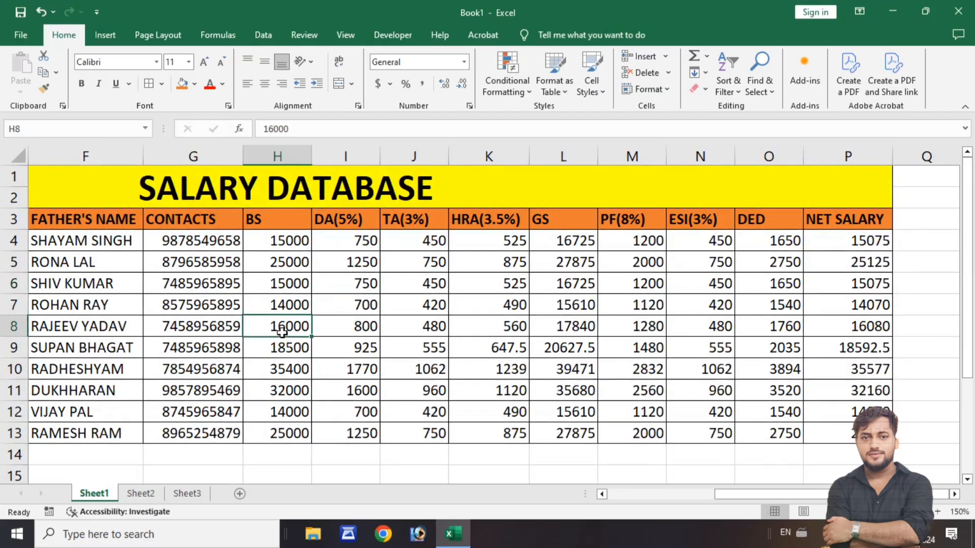
{"action": "left_click", "coordinate": [282, 284]}
{"action": "left_click", "coordinate": [286, 263]}
{"action": "left_click", "coordinate": [287, 242]}
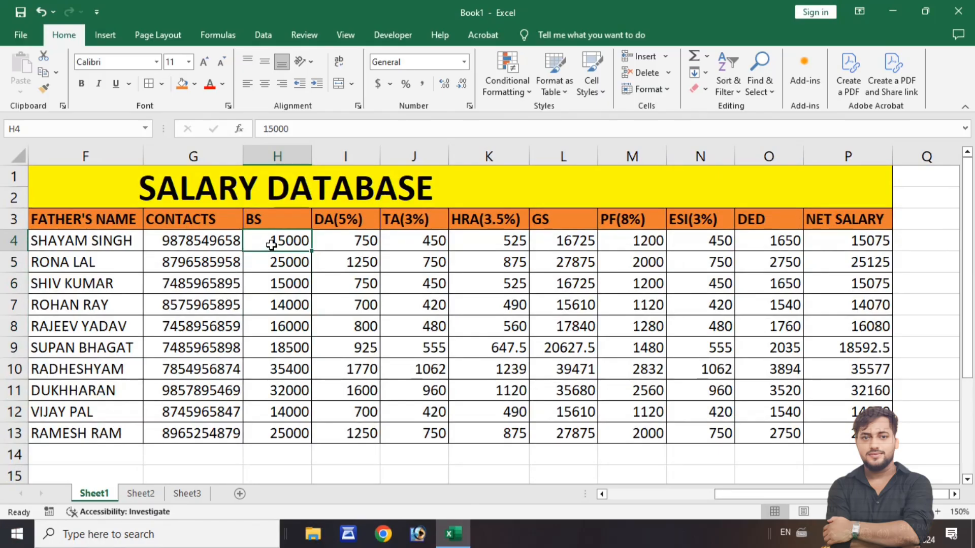
{"action": "type", "text": "30"}
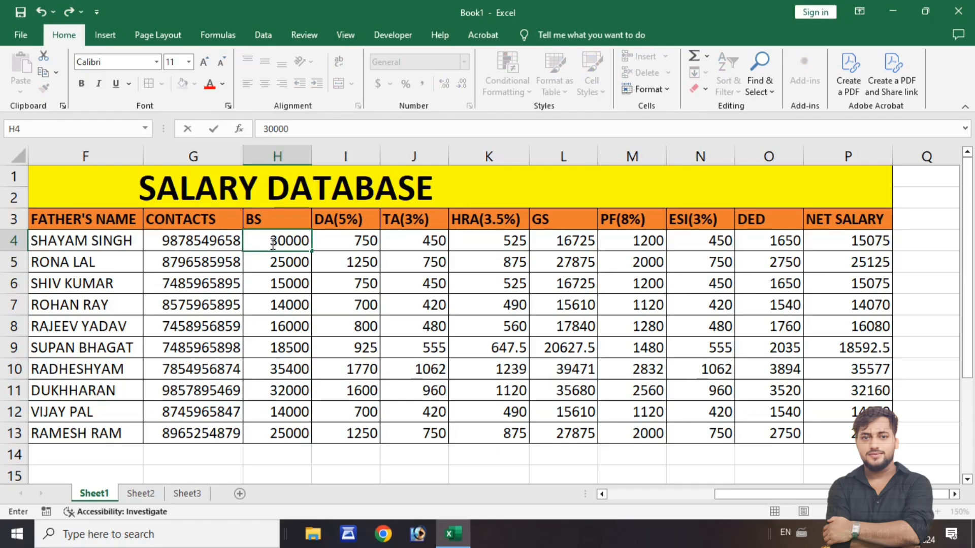
{"action": "key", "text": "Return"}
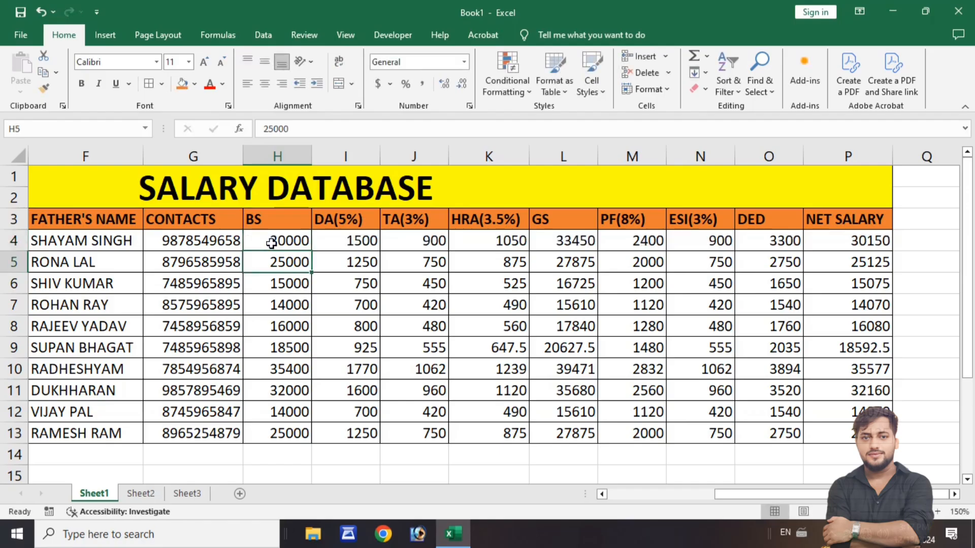
{"action": "left_click", "coordinate": [872, 244]}
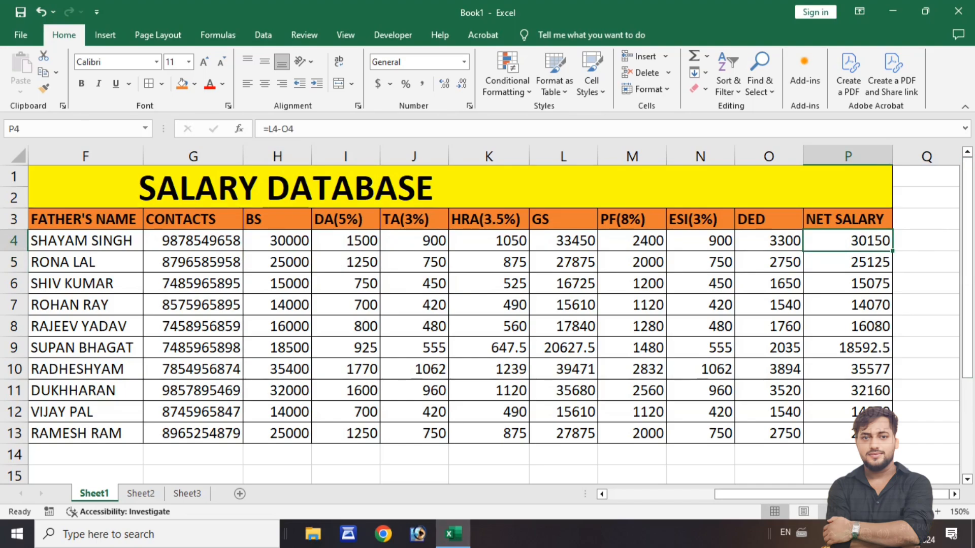
- Look over the whole salary table and examine the first employee's DA(5%) formula in I4
{"action": "scroll", "coordinate": [479, 315], "scroll_direction": "down", "scroll_amount": 4, "text": "ctrl"}
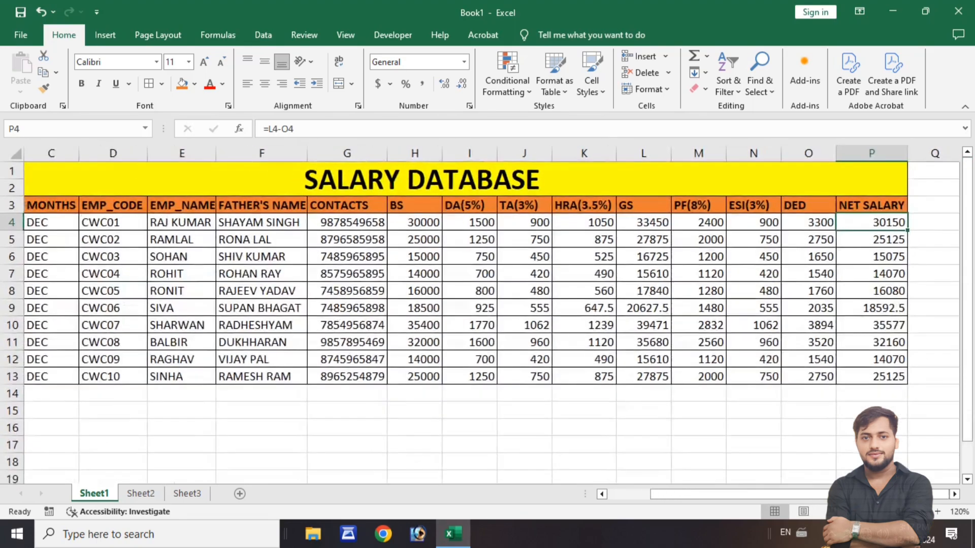
{"action": "scroll", "coordinate": [480, 315], "scroll_direction": "down", "scroll_amount": 1, "text": "ctrl"}
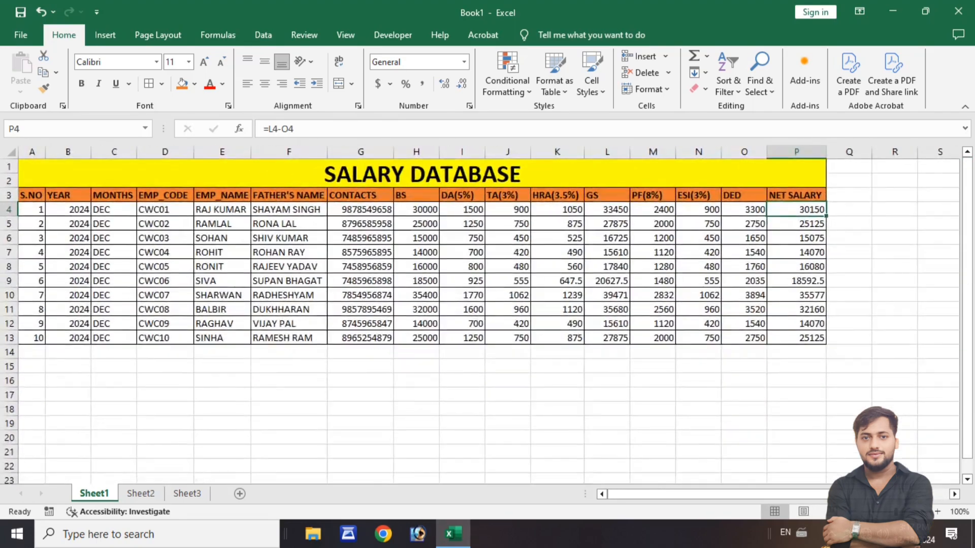
{"action": "left_click", "coordinate": [937, 513]}
{"action": "left_click", "coordinate": [938, 513]}
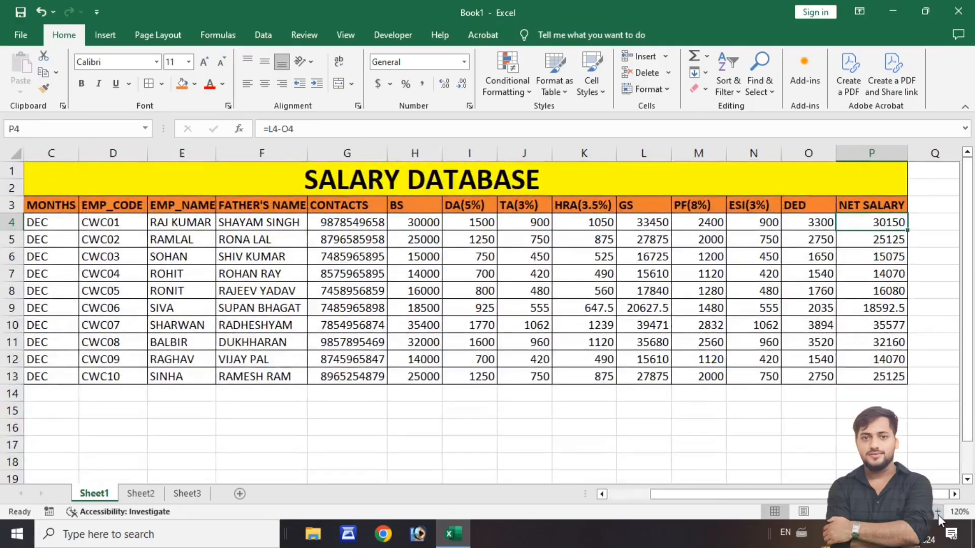
{"action": "left_click", "coordinate": [937, 513]}
{"action": "left_click", "coordinate": [938, 512]}
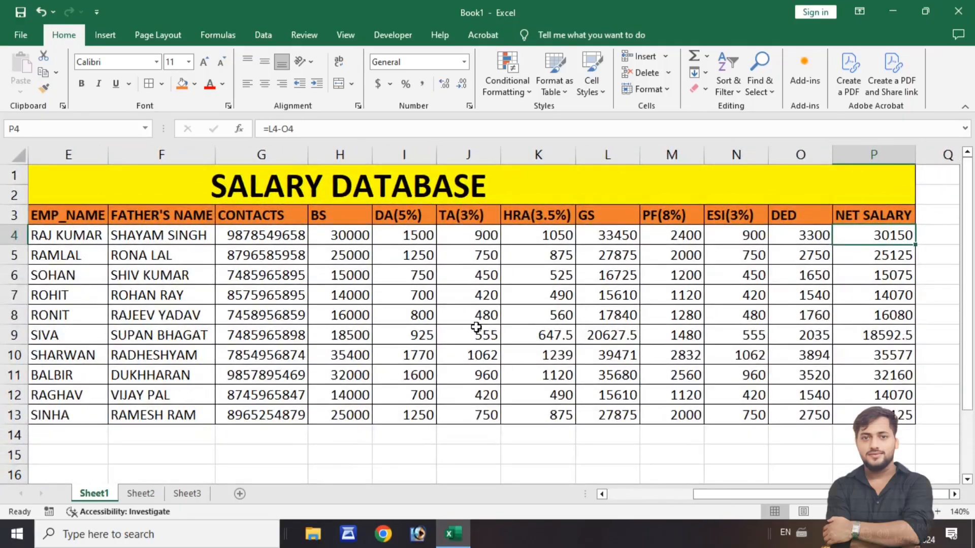
{"action": "left_click", "coordinate": [406, 238]}
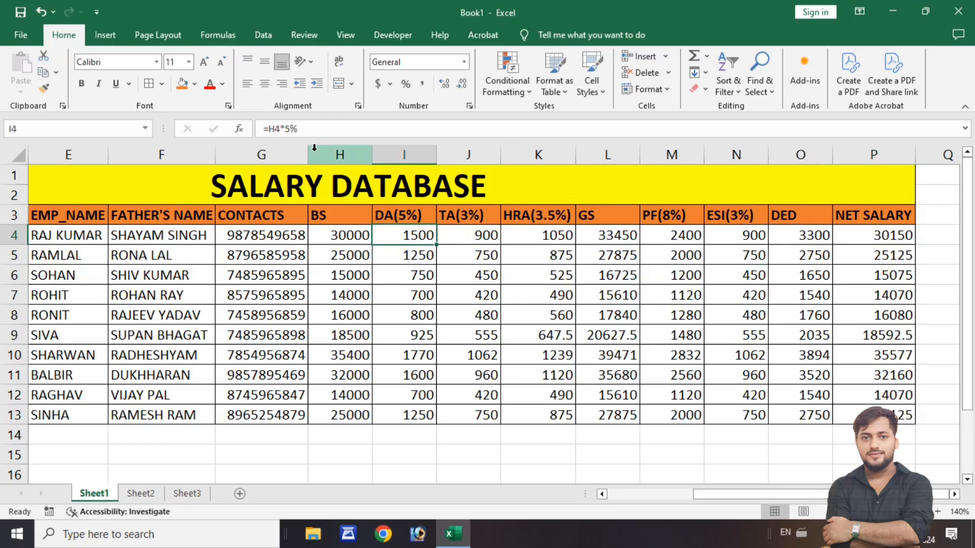
{"action": "left_click_drag", "start_coordinate": [303, 130], "coordinate": [263, 127]}
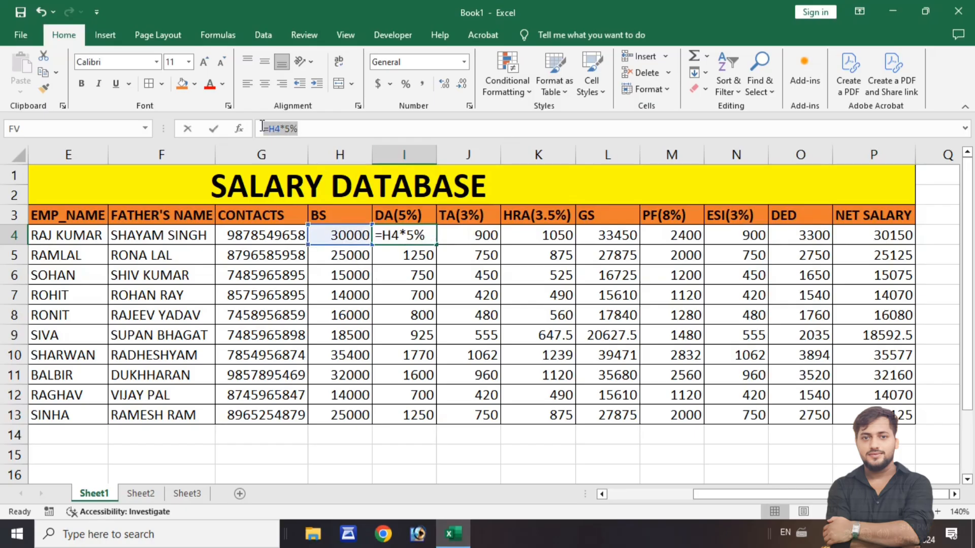
{"action": "key", "text": "Return"}
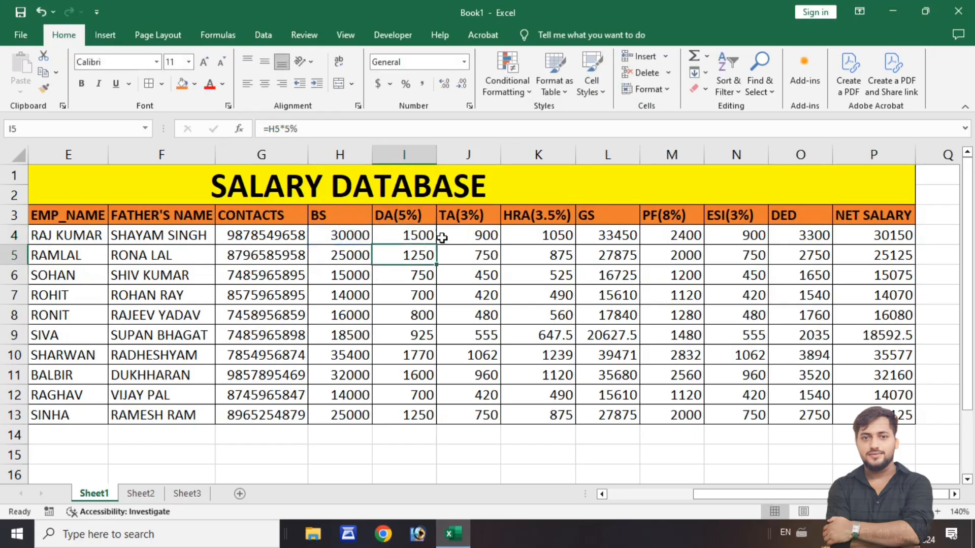
- Examine the first employee's TA, HRA, GS, PF, ESI, DED and NET SALARY formulas in J4 through P4
{"action": "left_click", "coordinate": [466, 237]}
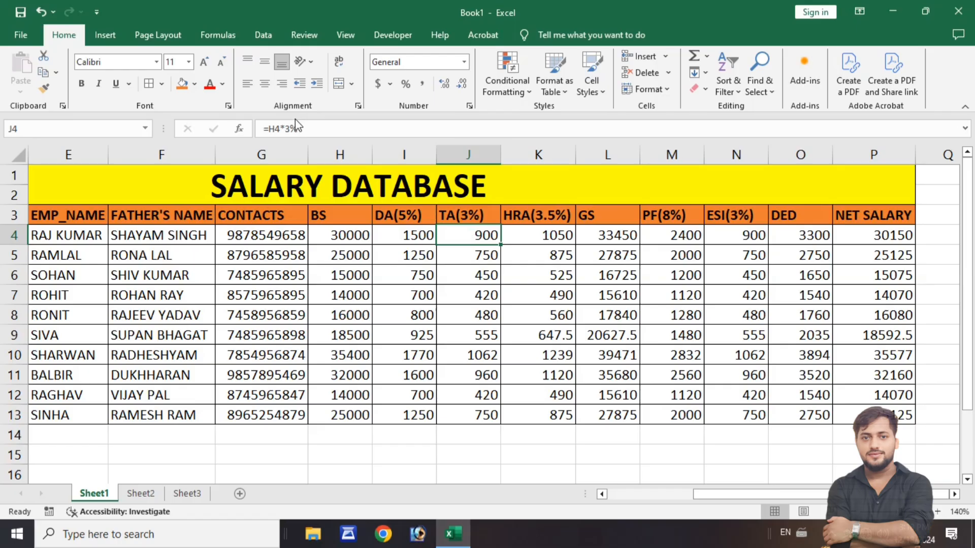
{"action": "left_click", "coordinate": [530, 239]}
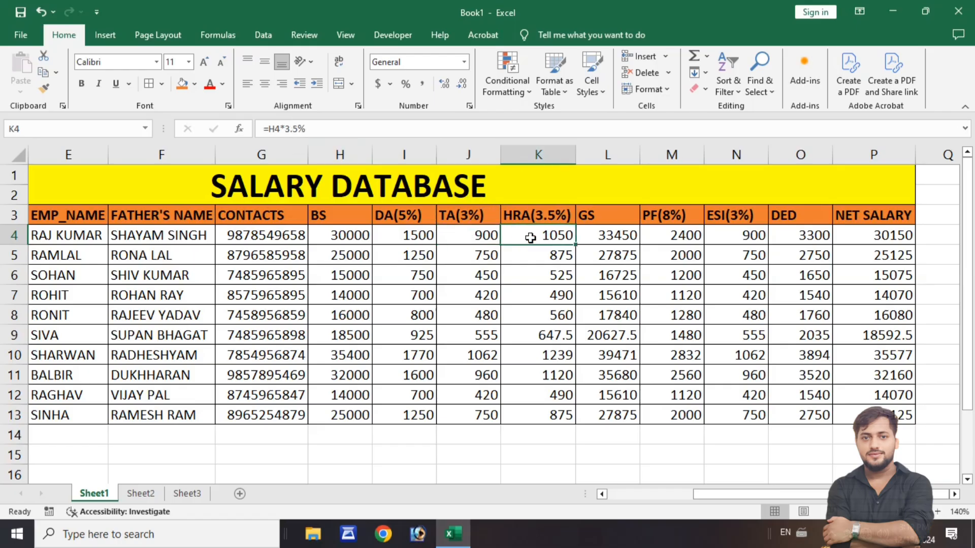
{"action": "left_click", "coordinate": [604, 239]}
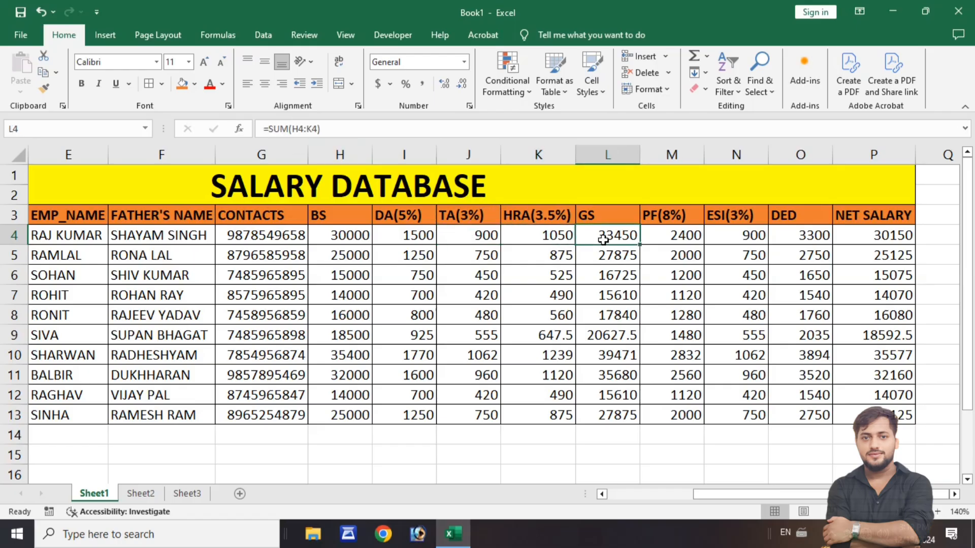
{"action": "left_click", "coordinate": [659, 242]}
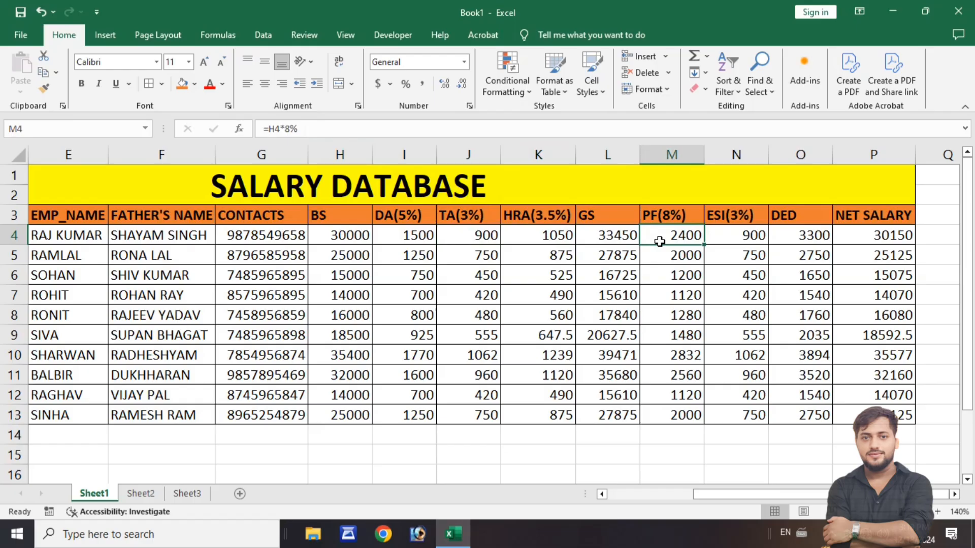
{"action": "left_click", "coordinate": [721, 239]}
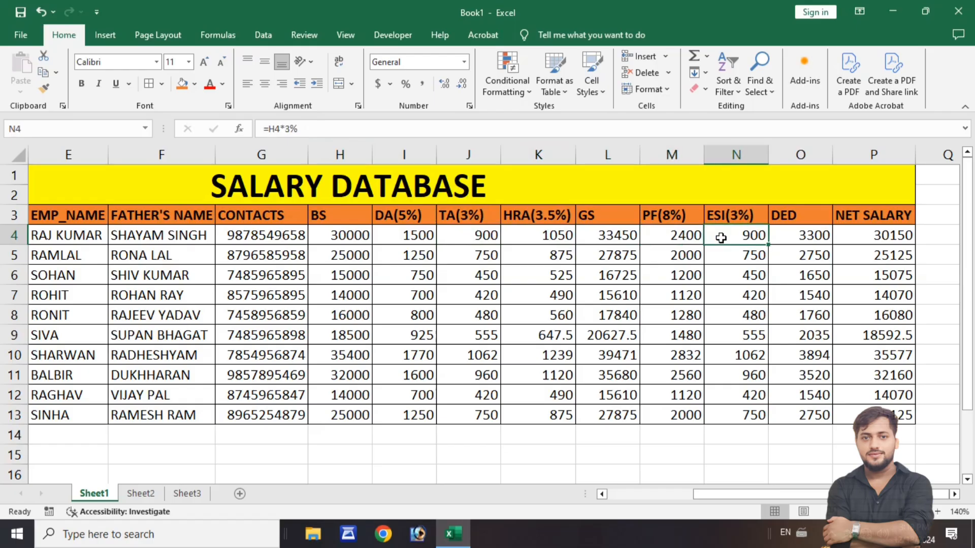
{"action": "left_click", "coordinate": [792, 242]}
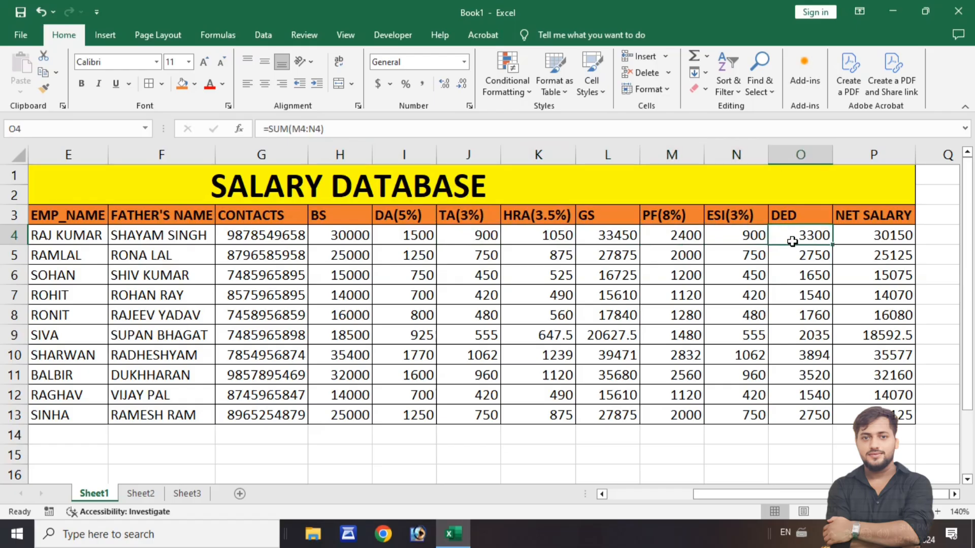
{"action": "left_click", "coordinate": [899, 236]}
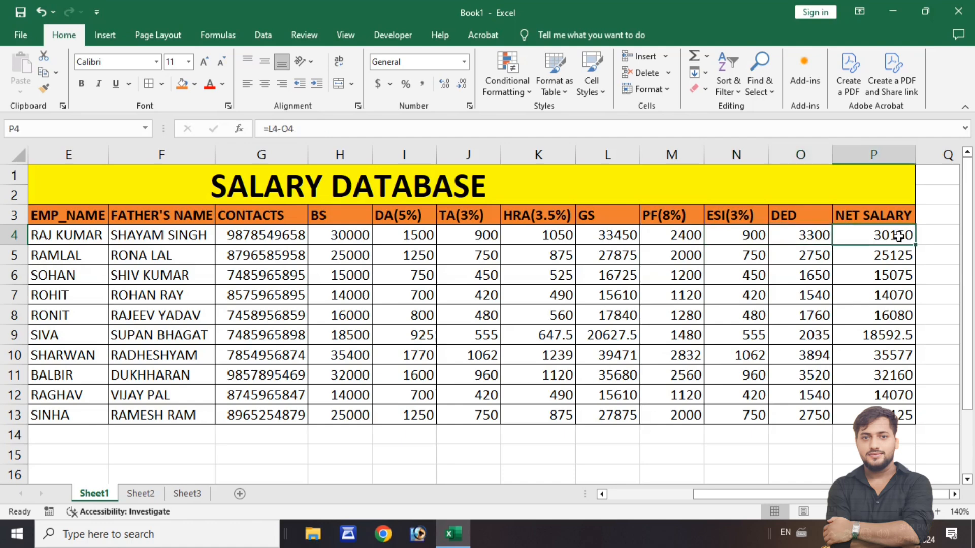
{"action": "left_click_drag", "start_coordinate": [763, 494], "coordinate": [635, 512]}
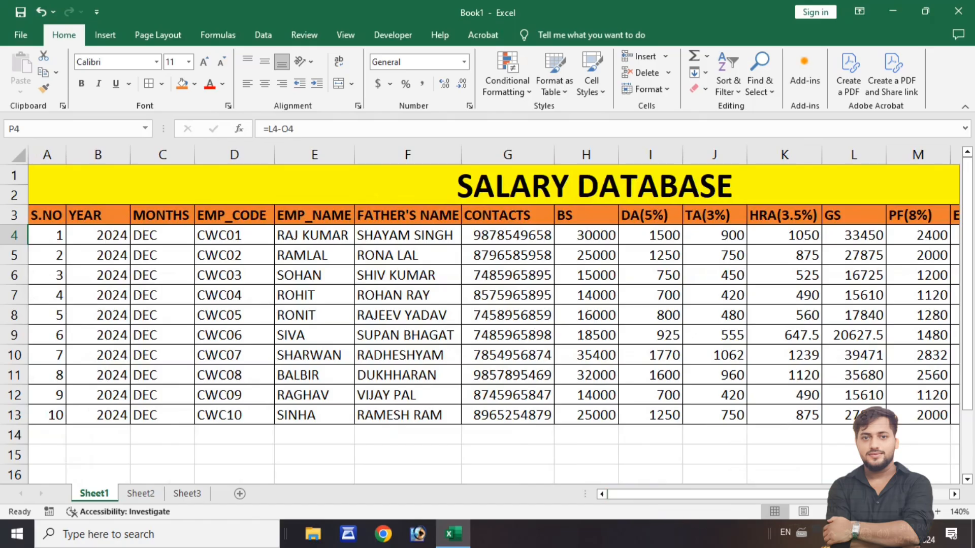
{"action": "scroll", "coordinate": [488, 314], "scroll_direction": "down", "scroll_amount": 3}
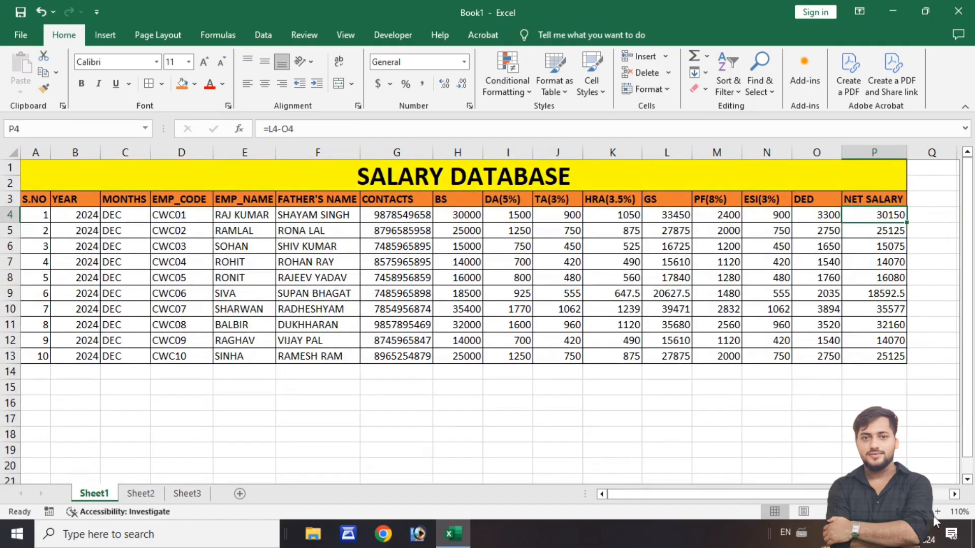
{"action": "left_click", "coordinate": [934, 515]}
{"action": "left_click", "coordinate": [857, 514]}
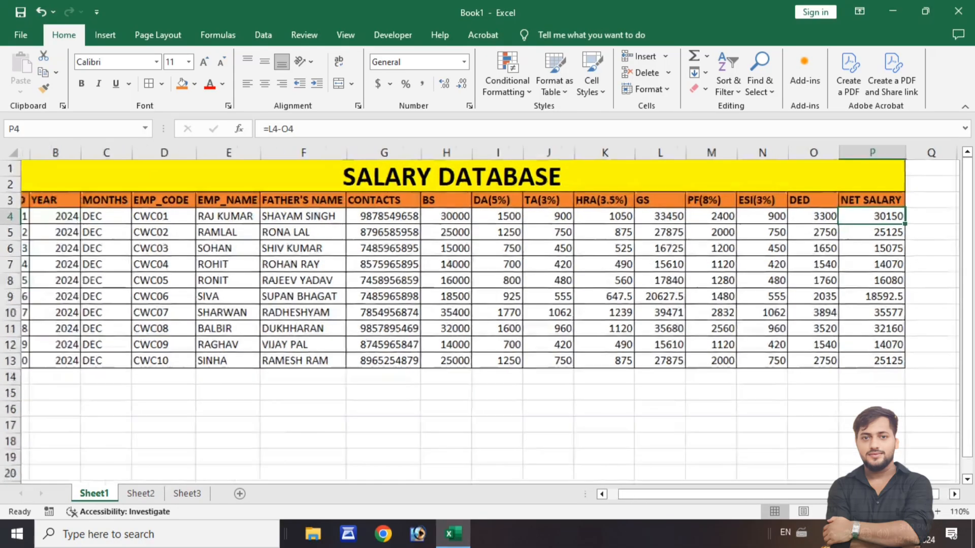
{"action": "left_click", "coordinate": [858, 514]}
- Set up saving a copy of the workbook to the Desktop folder with PDF as the file type
{"action": "left_click", "coordinate": [19, 37]}
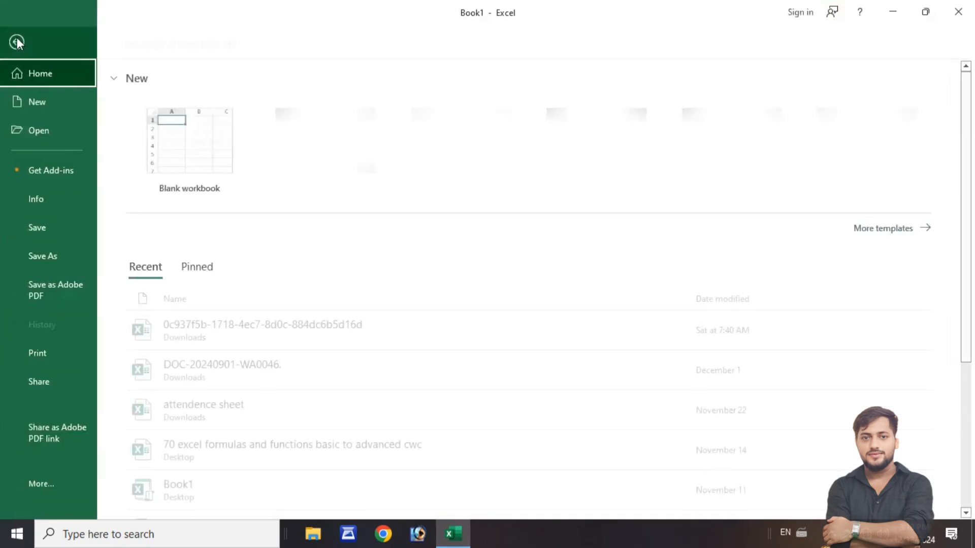
{"action": "left_click", "coordinate": [47, 258]}
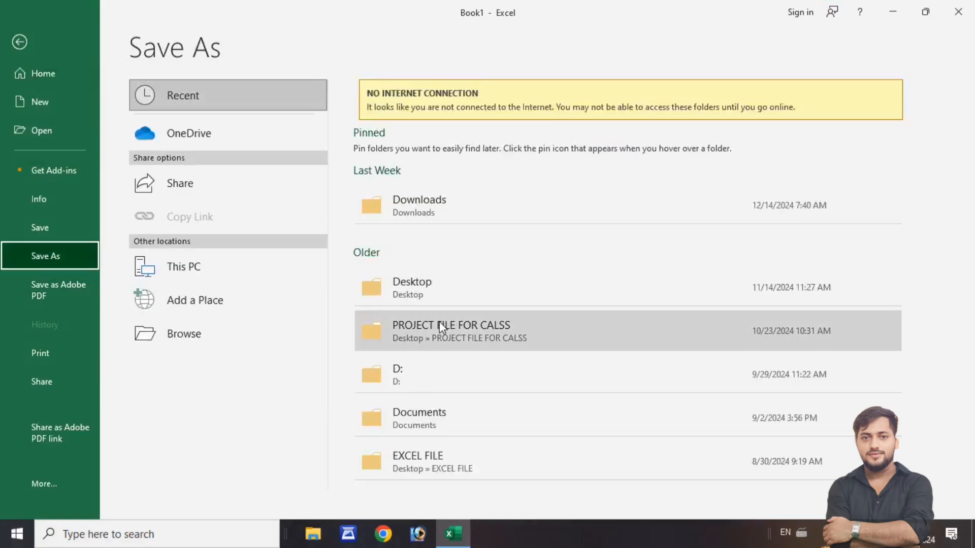
{"action": "left_click", "coordinate": [421, 301]}
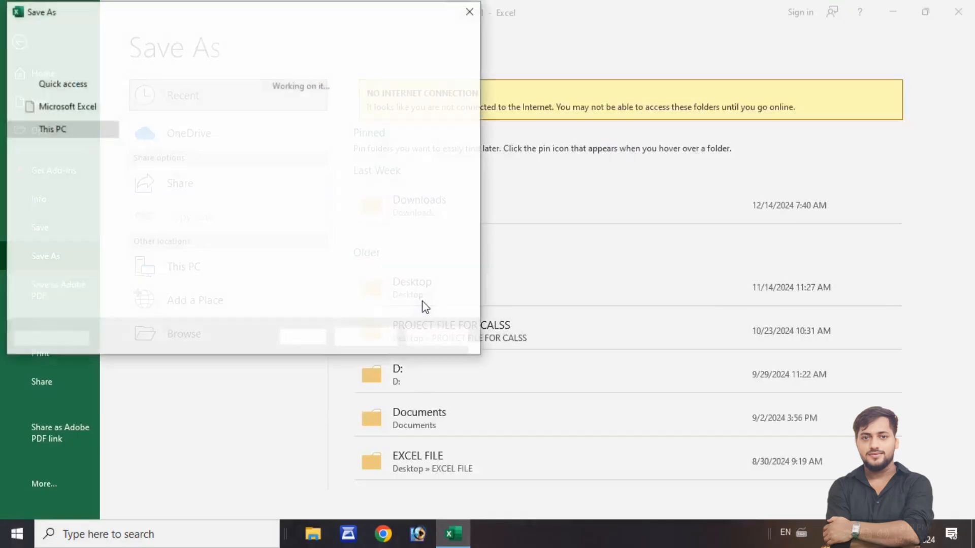
{"action": "left_click", "coordinate": [62, 122]}
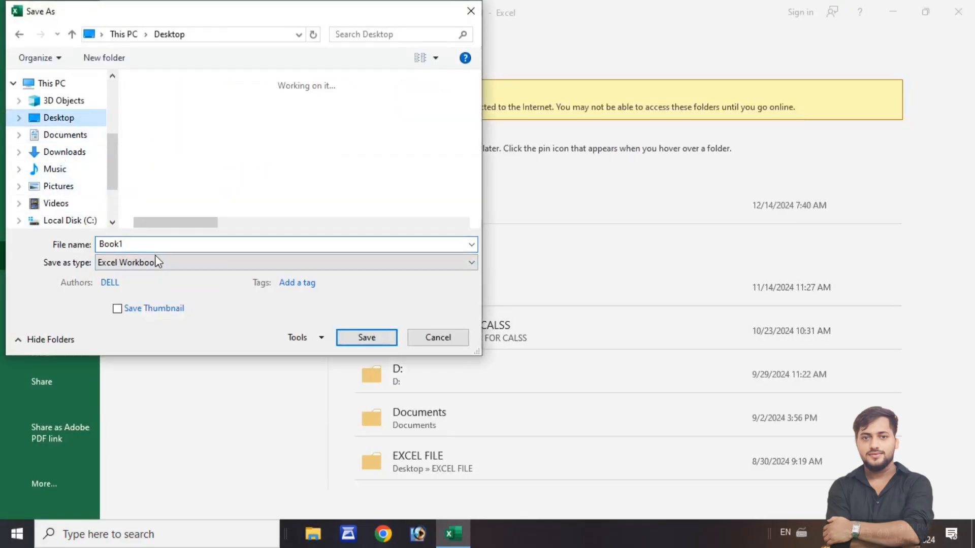
{"action": "left_click", "coordinate": [193, 260]}
{"action": "left_click", "coordinate": [136, 276]}
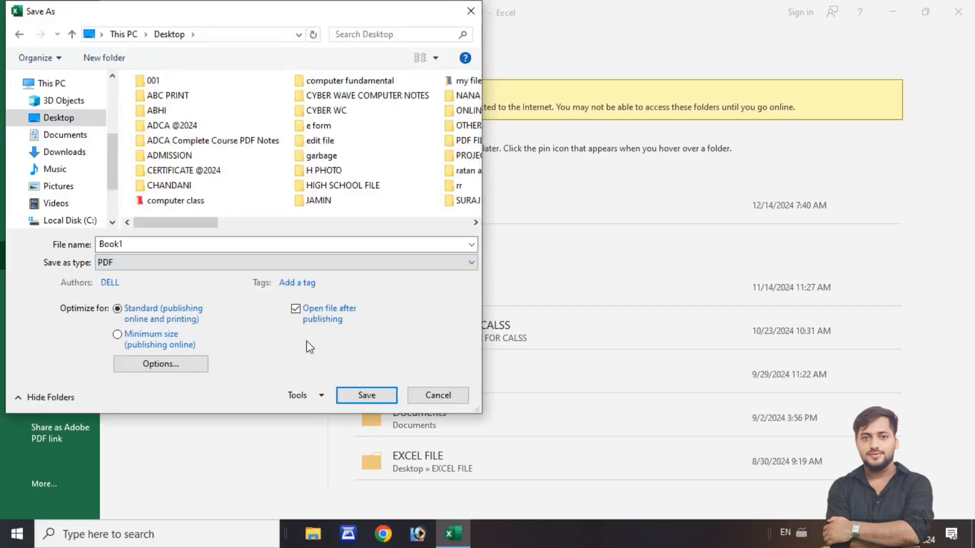
- Name the PDF file SALARY DATABASE and save it
{"action": "left_click_drag", "start_coordinate": [145, 245], "coordinate": [74, 244]}
{"action": "type", "text": "SALART"}
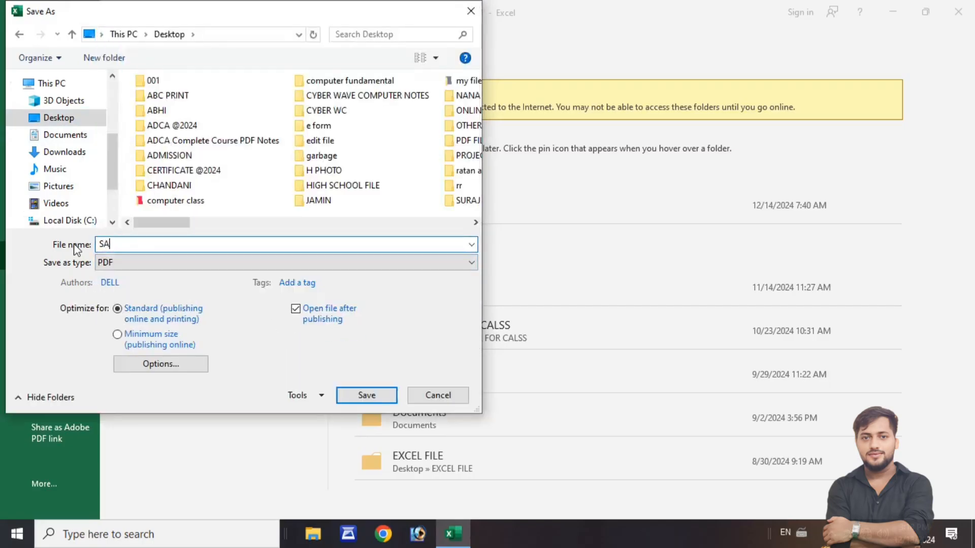
{"action": "key", "text": "BackSpace"}
{"action": "key", "text": "BackSpace"}
{"action": "type", "text": "RY DAT"}
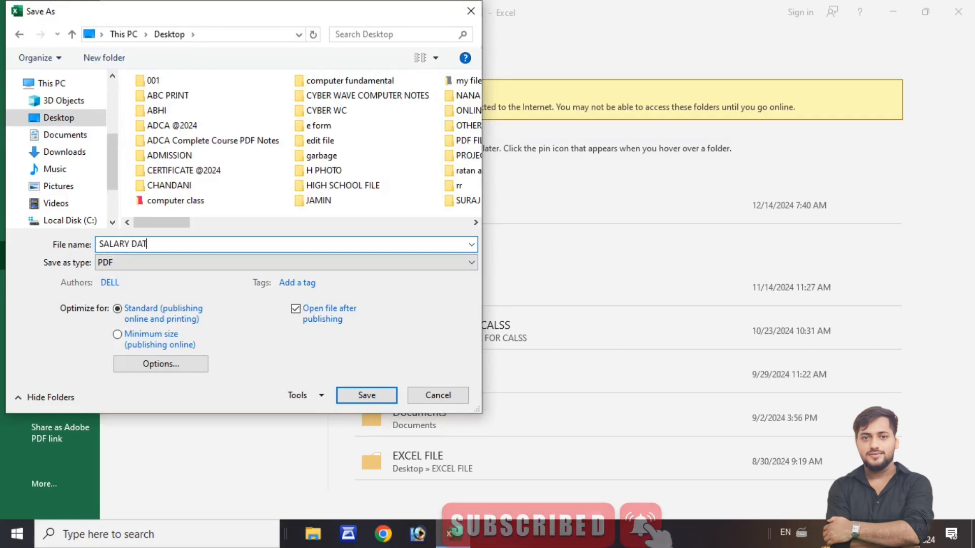
{"action": "type", "text": "ABASE"}
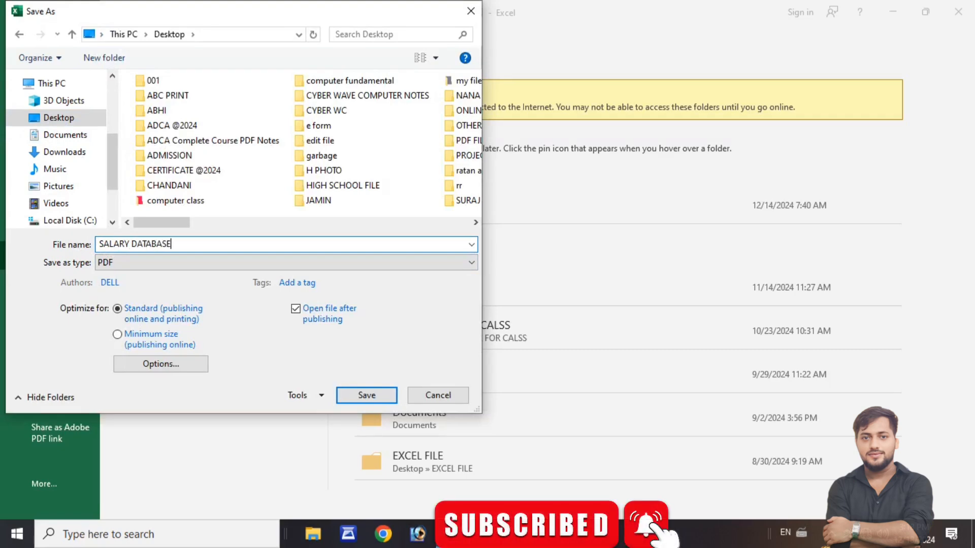
{"action": "key", "text": "Return"}
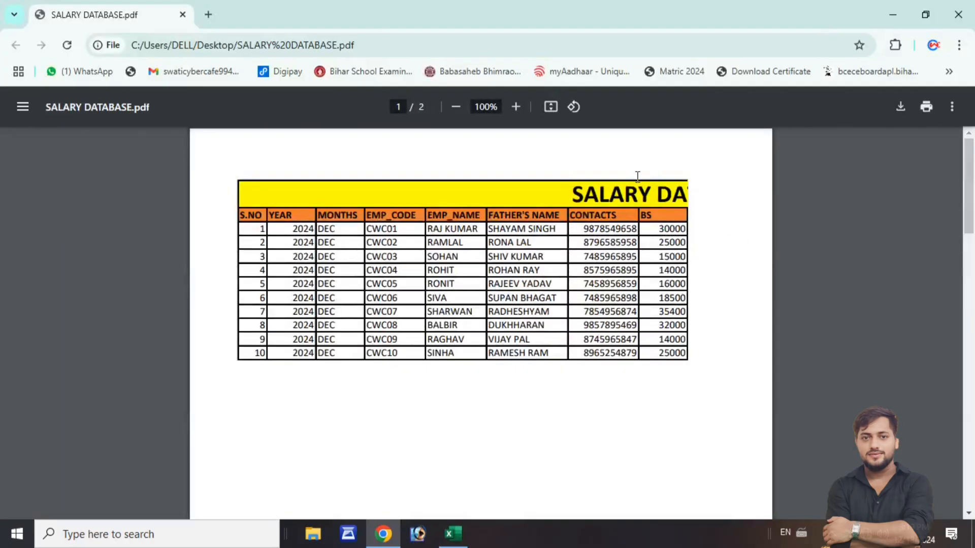
- Look through both pages of the exported SALARY DATABASE.pdf and close it to return to the workbook
{"action": "scroll", "coordinate": [619, 258], "scroll_direction": "down", "scroll_amount": 10}
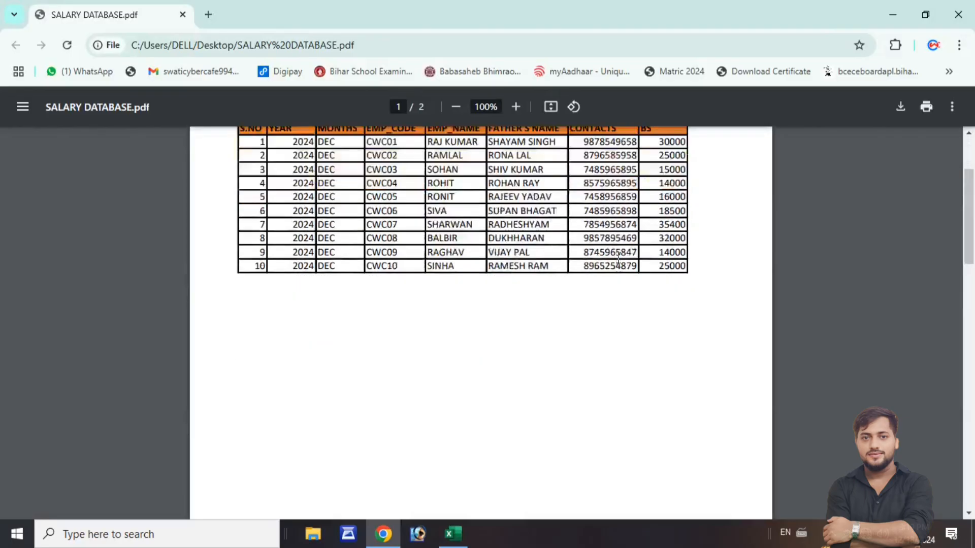
{"action": "scroll", "coordinate": [619, 258], "scroll_direction": "down", "scroll_amount": 7}
{"action": "scroll", "coordinate": [619, 258], "scroll_direction": "up", "scroll_amount": 1}
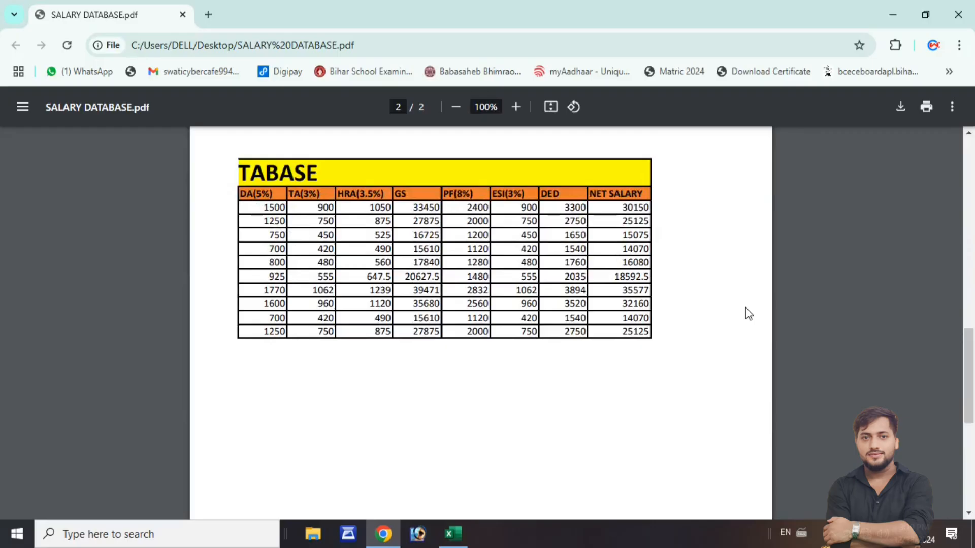
{"action": "scroll", "coordinate": [749, 313], "scroll_direction": "up", "scroll_amount": 10}
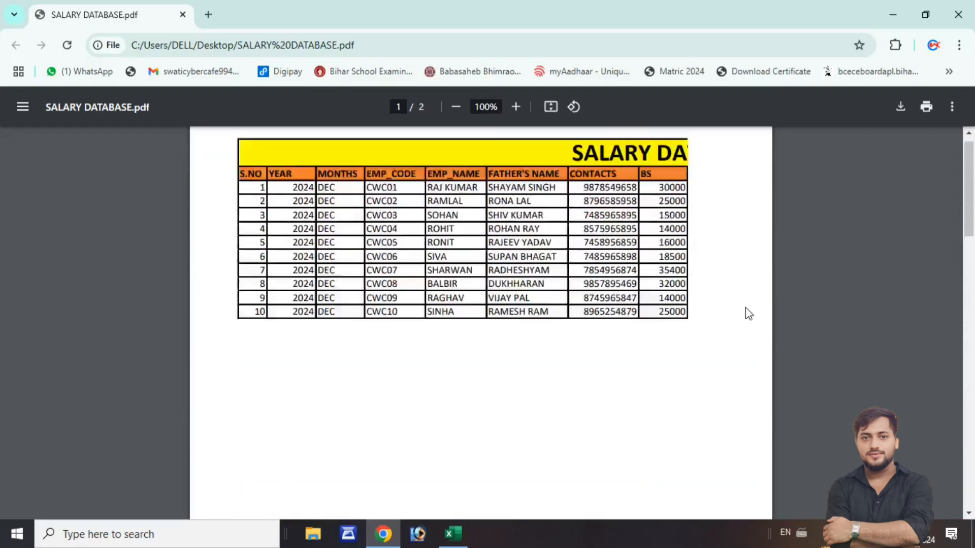
{"action": "scroll", "coordinate": [746, 308], "scroll_direction": "up", "scroll_amount": 1}
{"action": "left_click", "coordinate": [971, 18]}
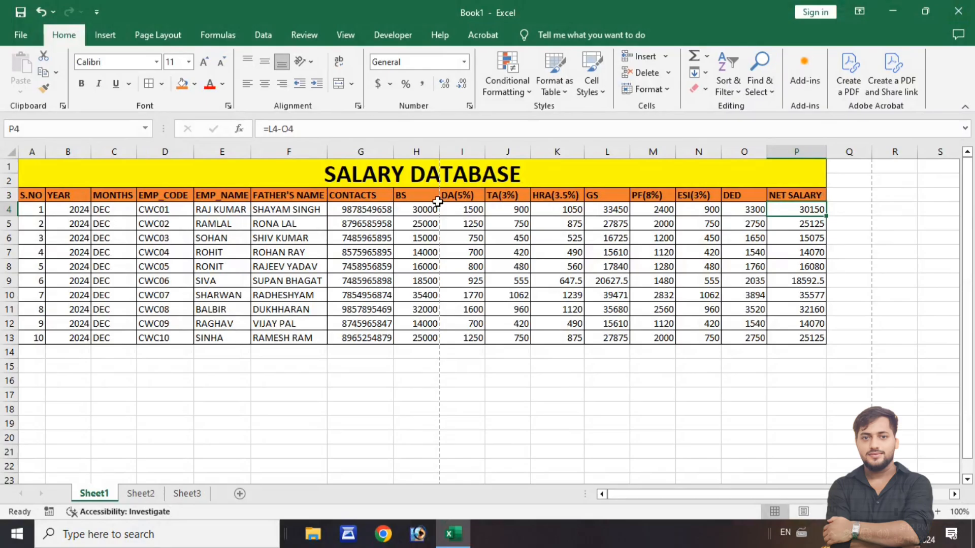
{"action": "key", "text": "super+shift+s"}
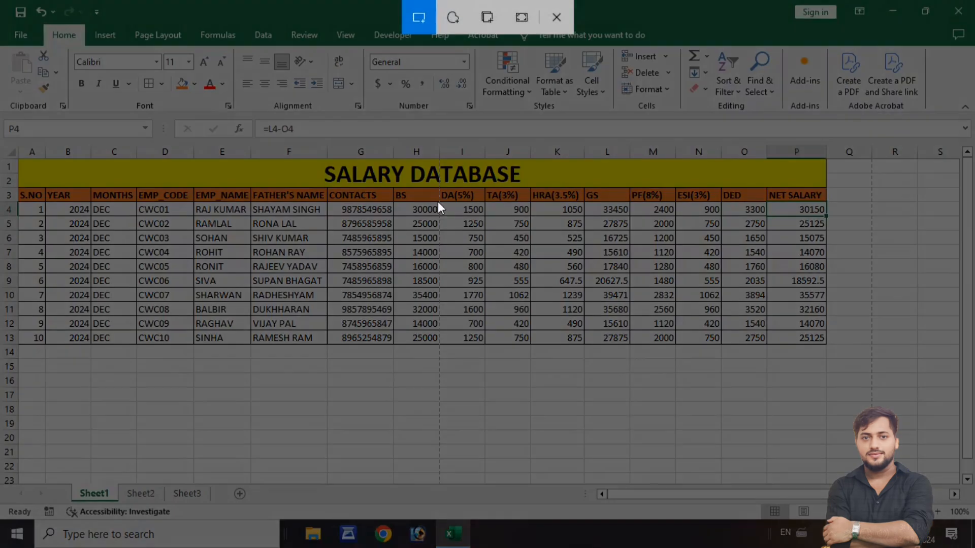
{"action": "left_click", "coordinate": [557, 17]}
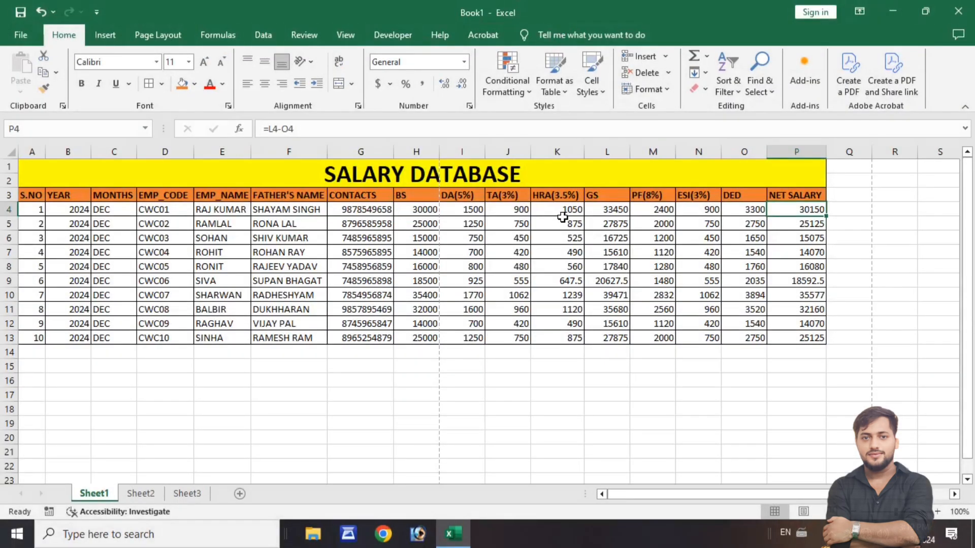